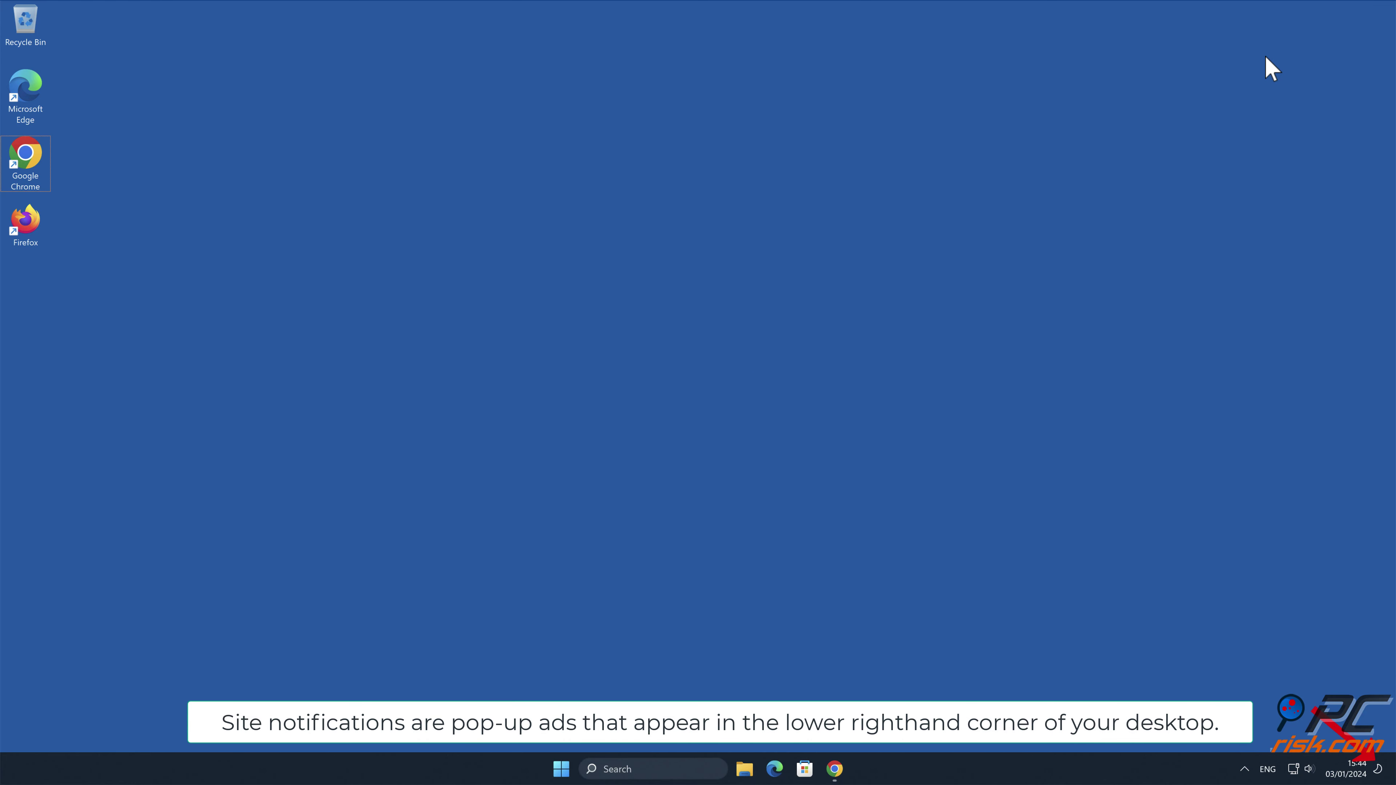
# Step: Open Chrome, accept update-mac.com's notification prompt, and close the browser
pyautogui.click(834, 770)
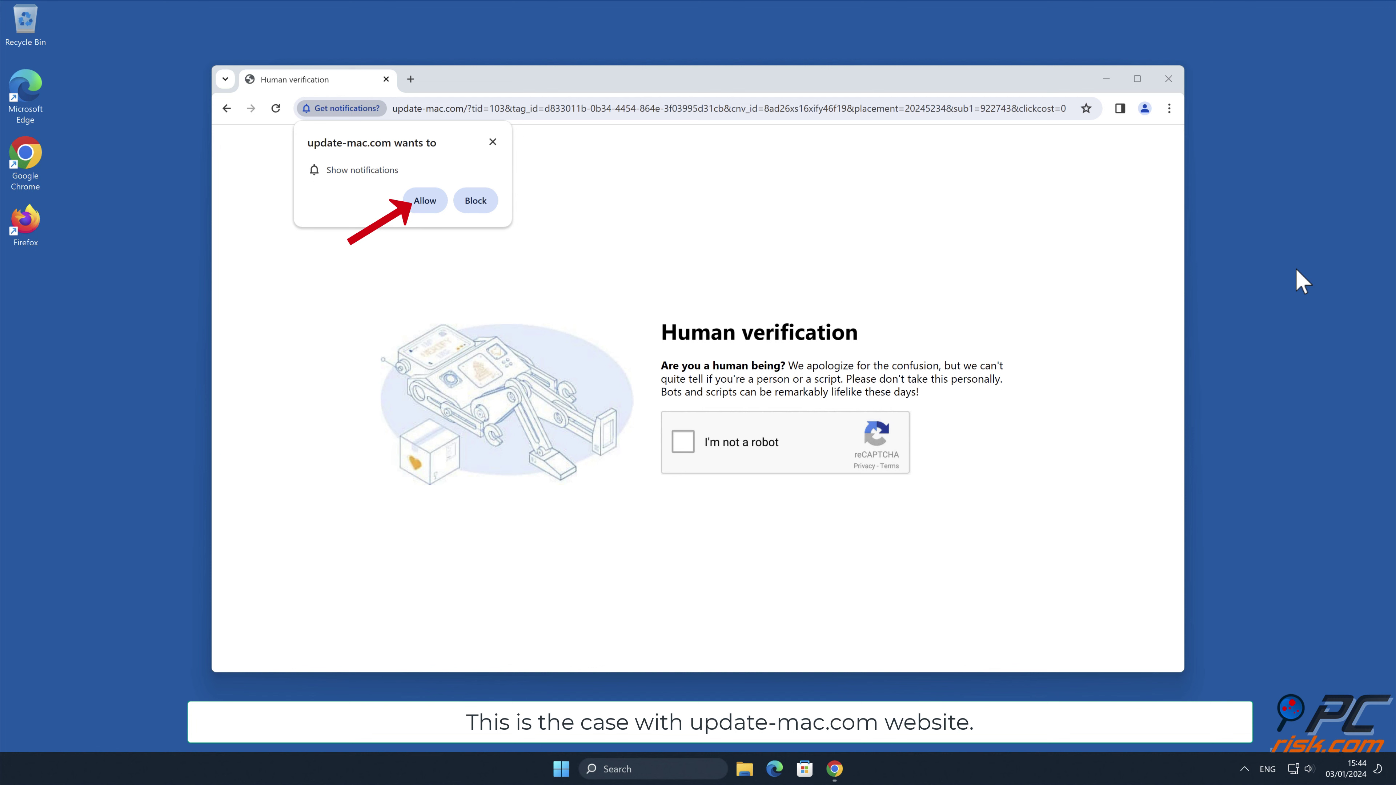
pyautogui.click(430, 202)
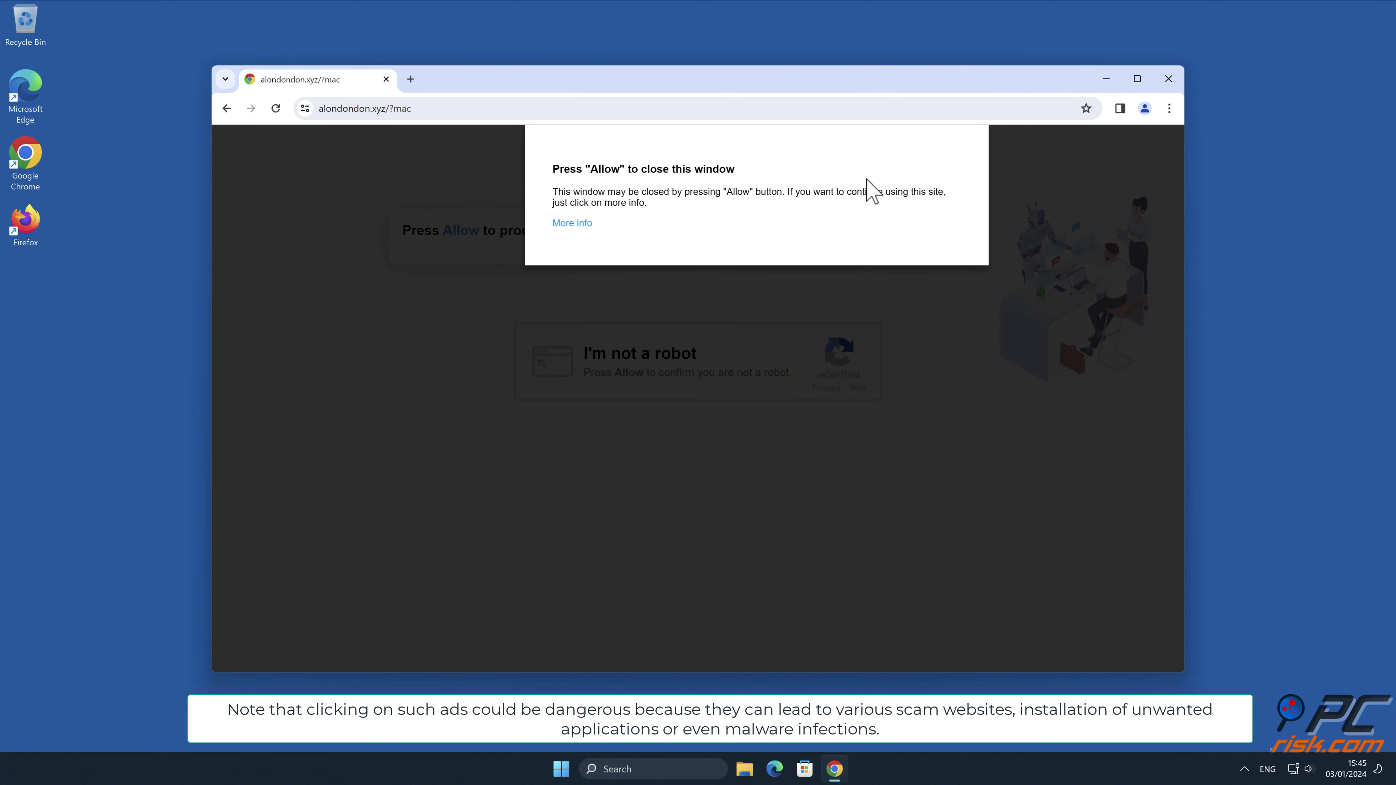
pyautogui.click(1172, 82)
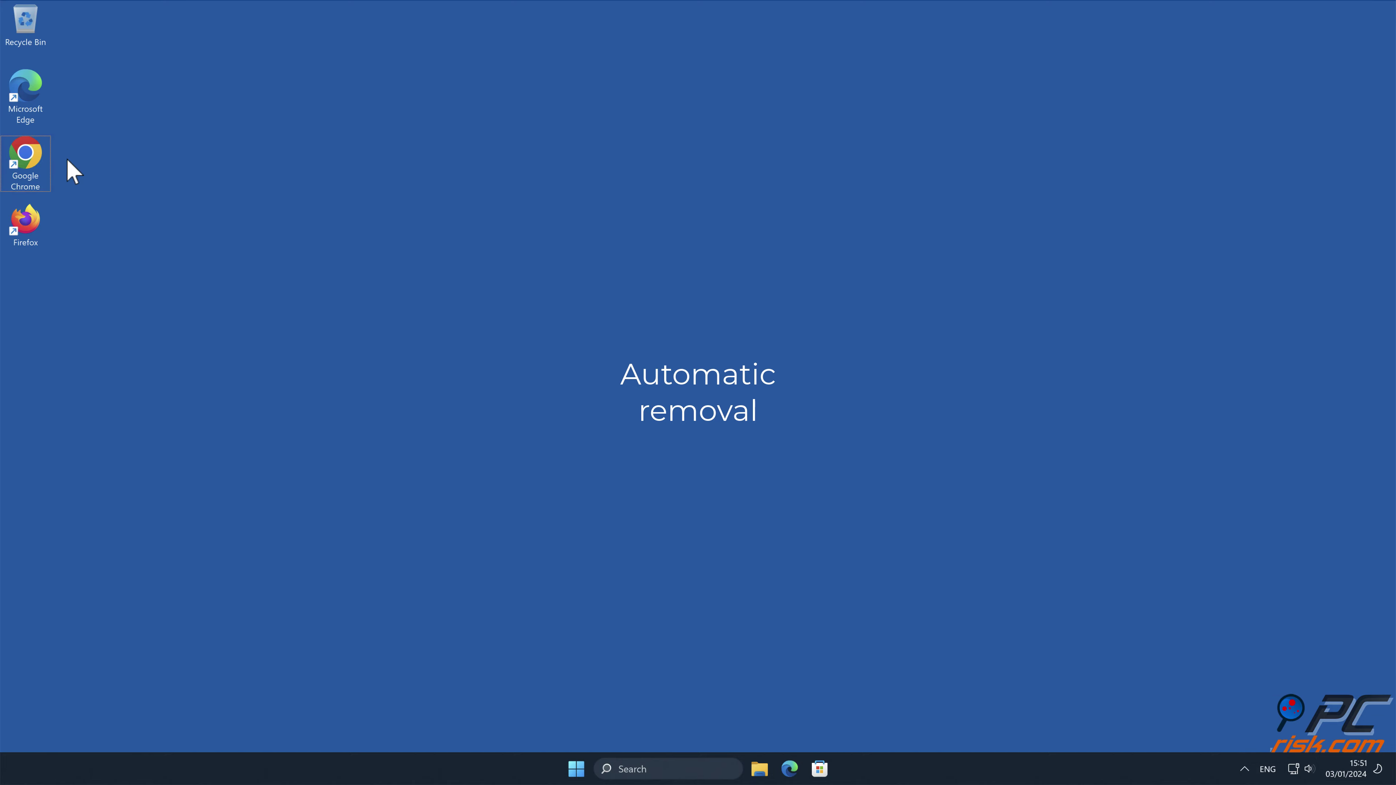
pyautogui.doubleClick(25, 158)
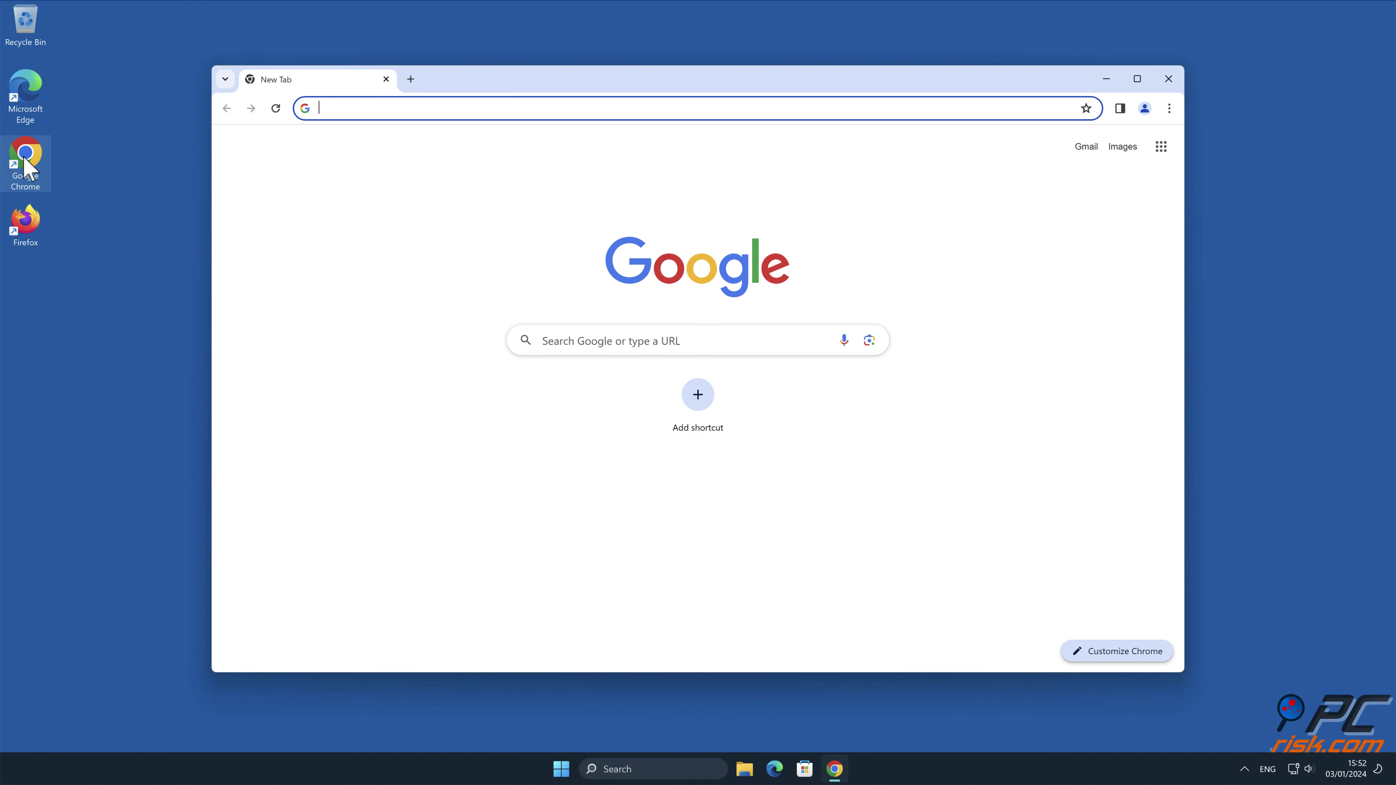
pyautogui.write('www.comb')
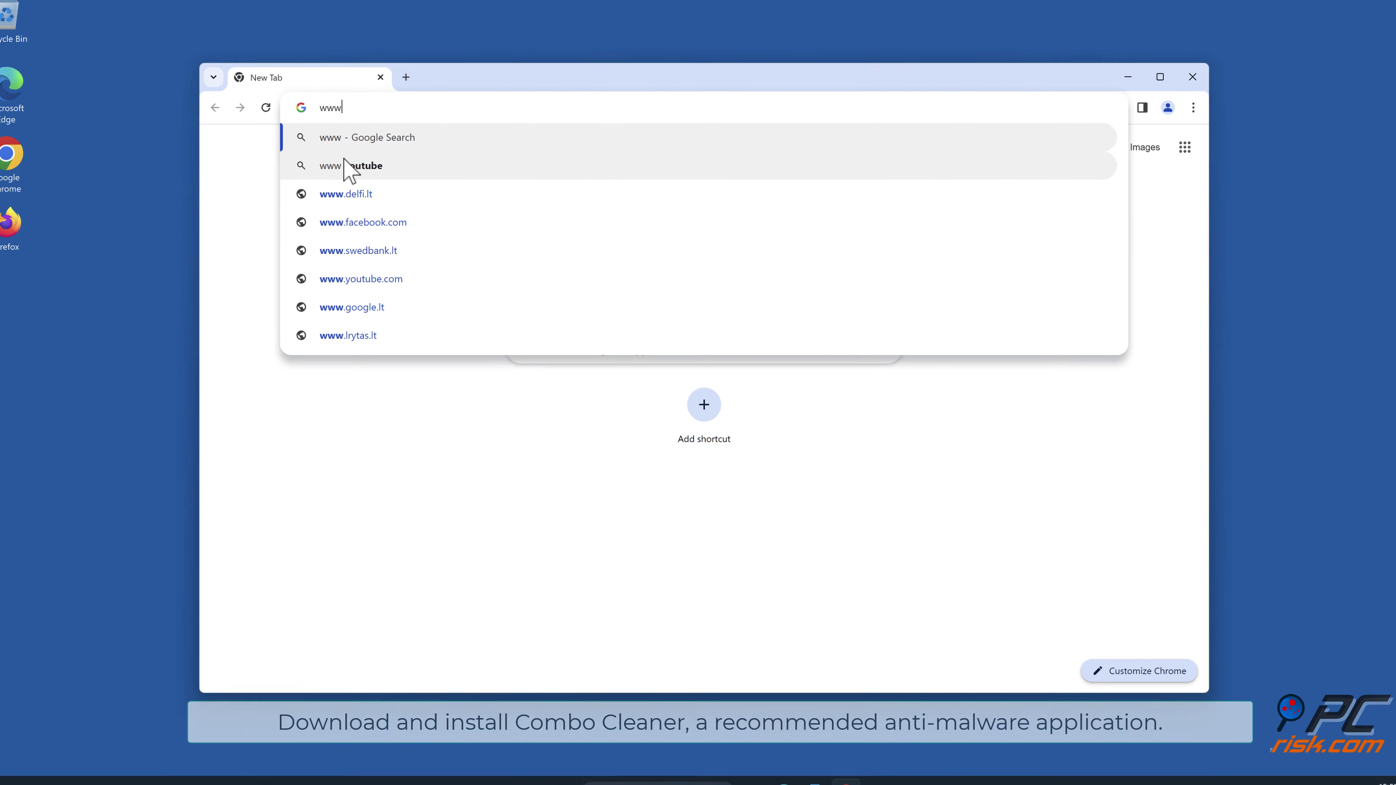
pyautogui.write('ocleaner.com')
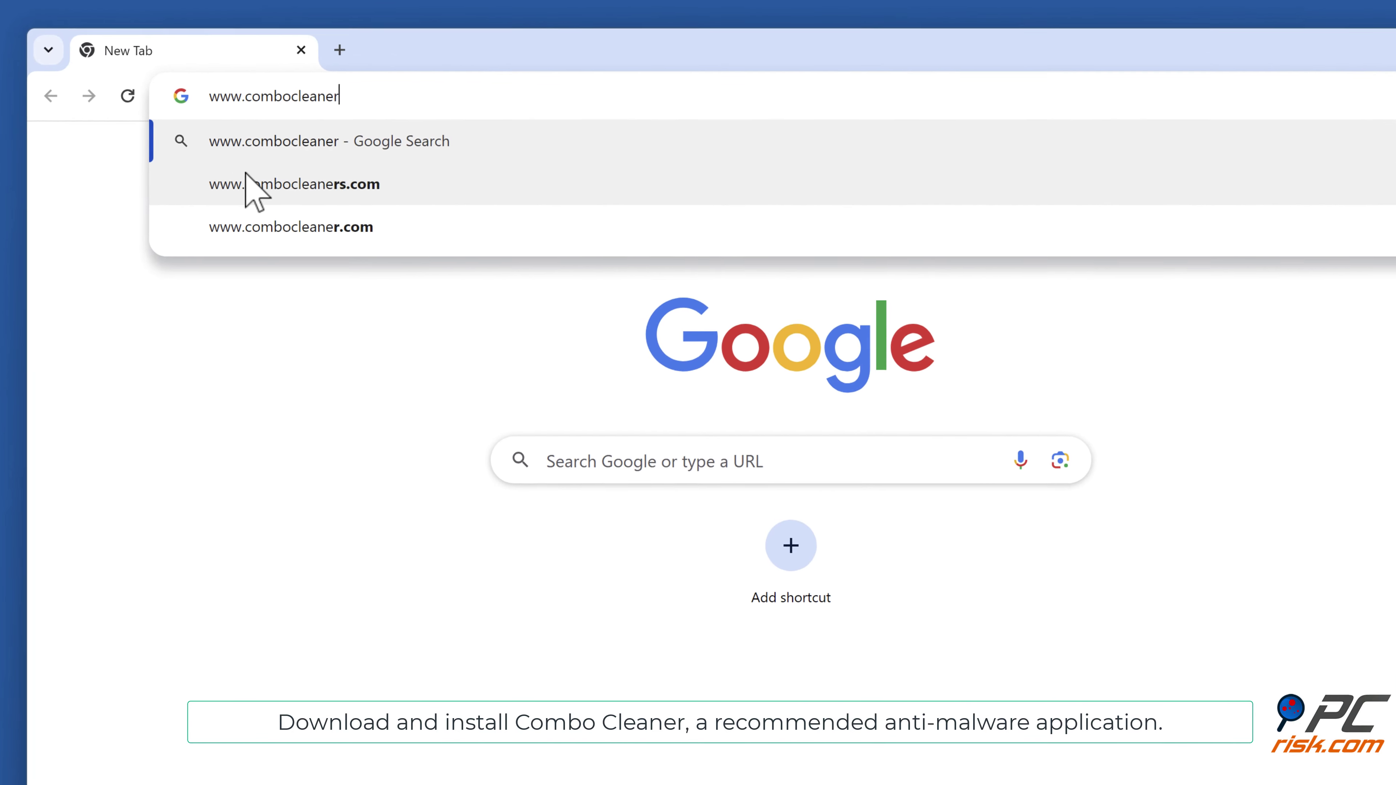
pyautogui.press('Return')
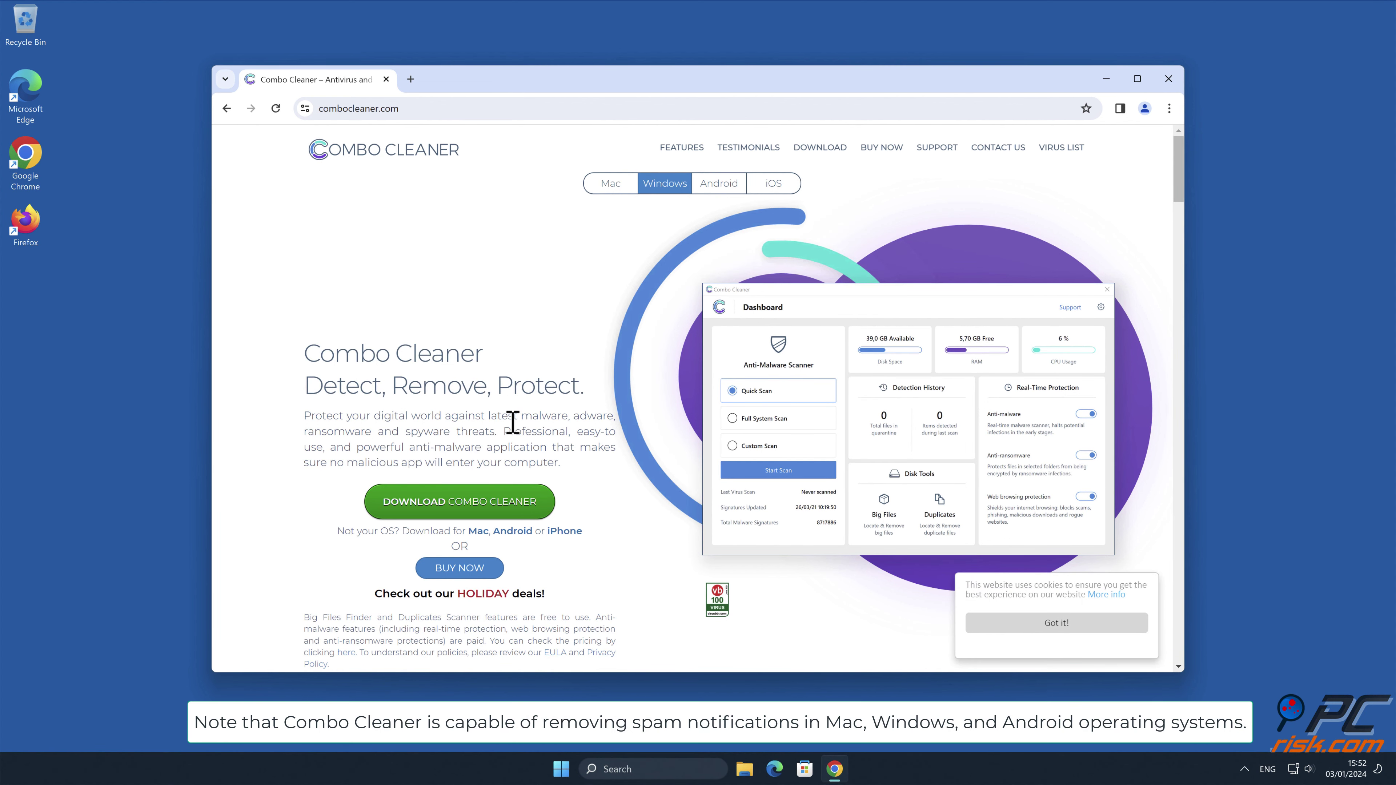
pyautogui.click(539, 504)
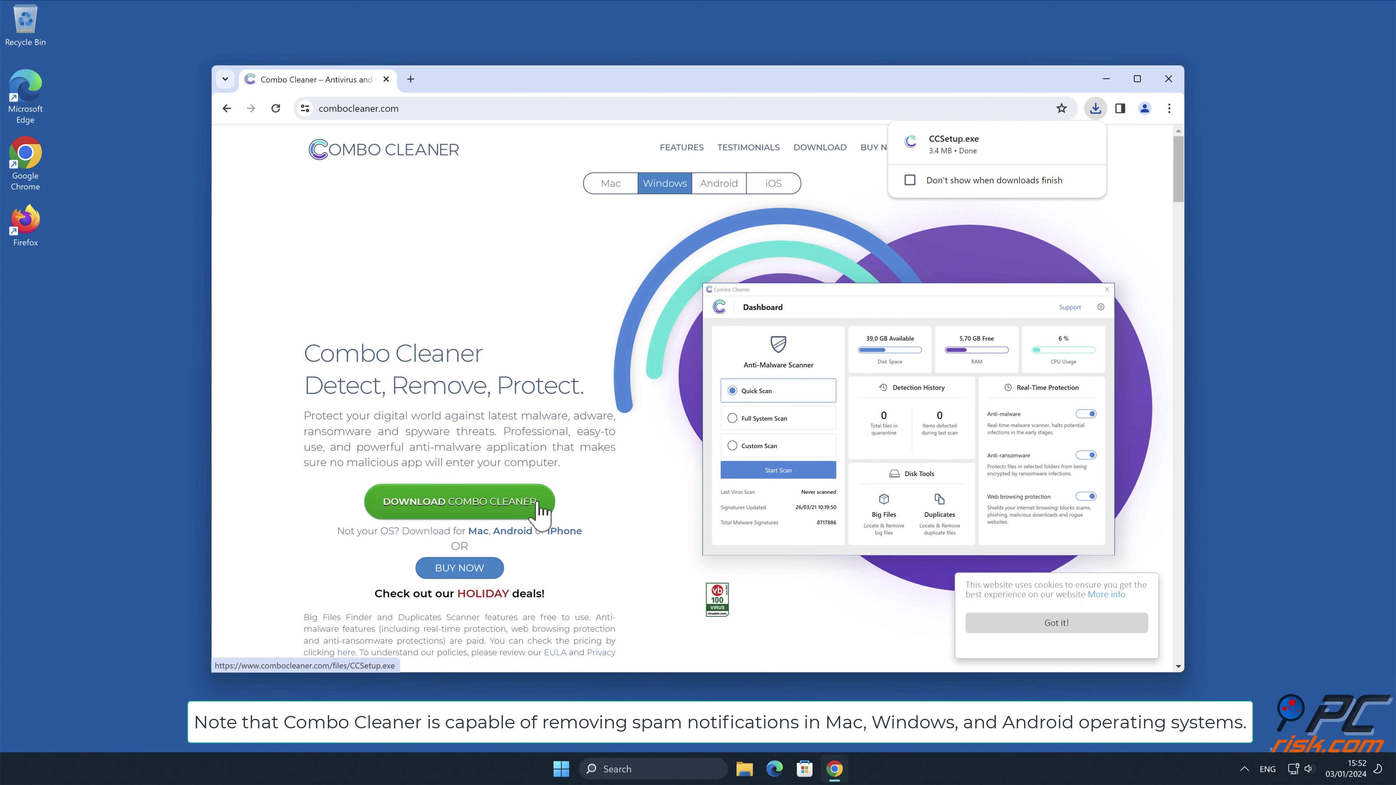
# Step: Run CCSetup.exe to install Combo Cleaner, then close Chrome
pyautogui.click(949, 142)
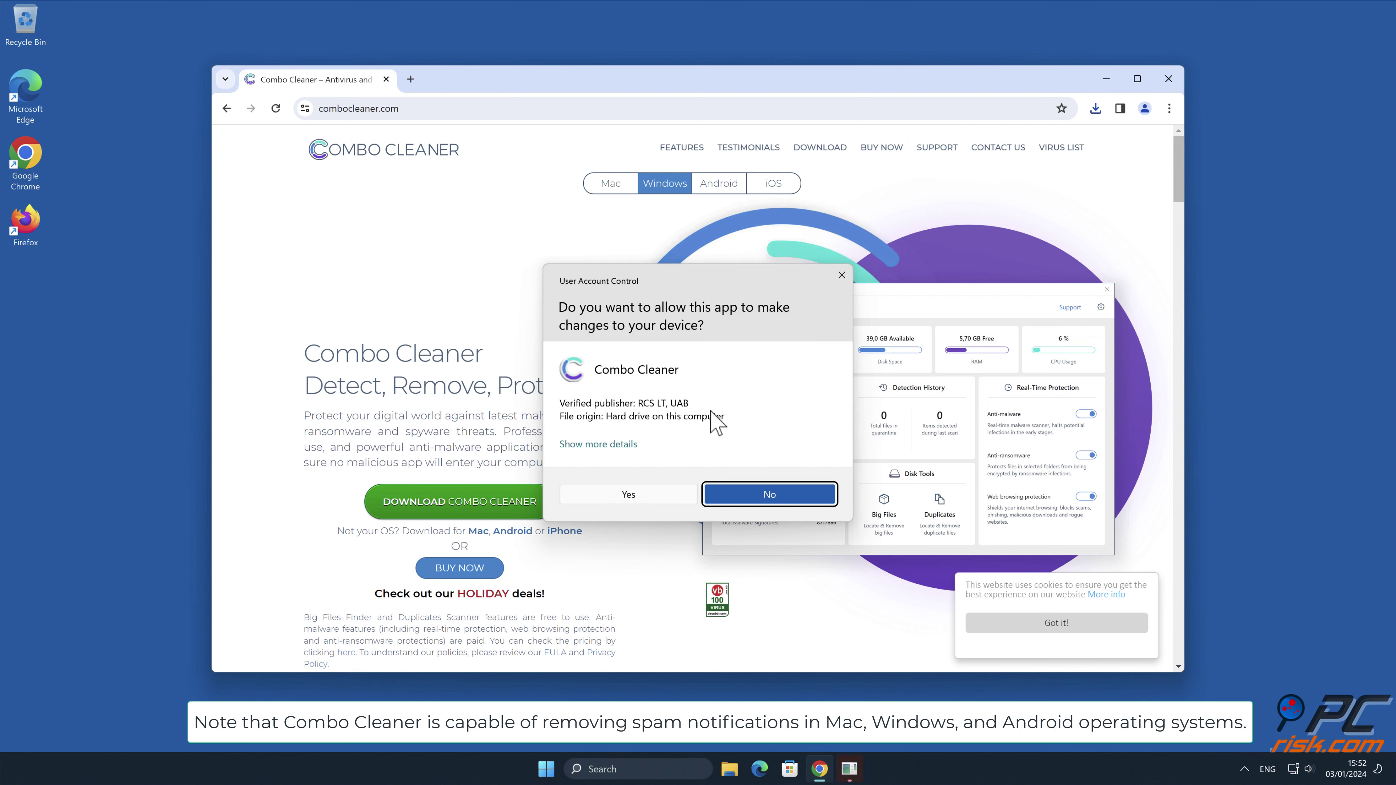
pyautogui.click(632, 497)
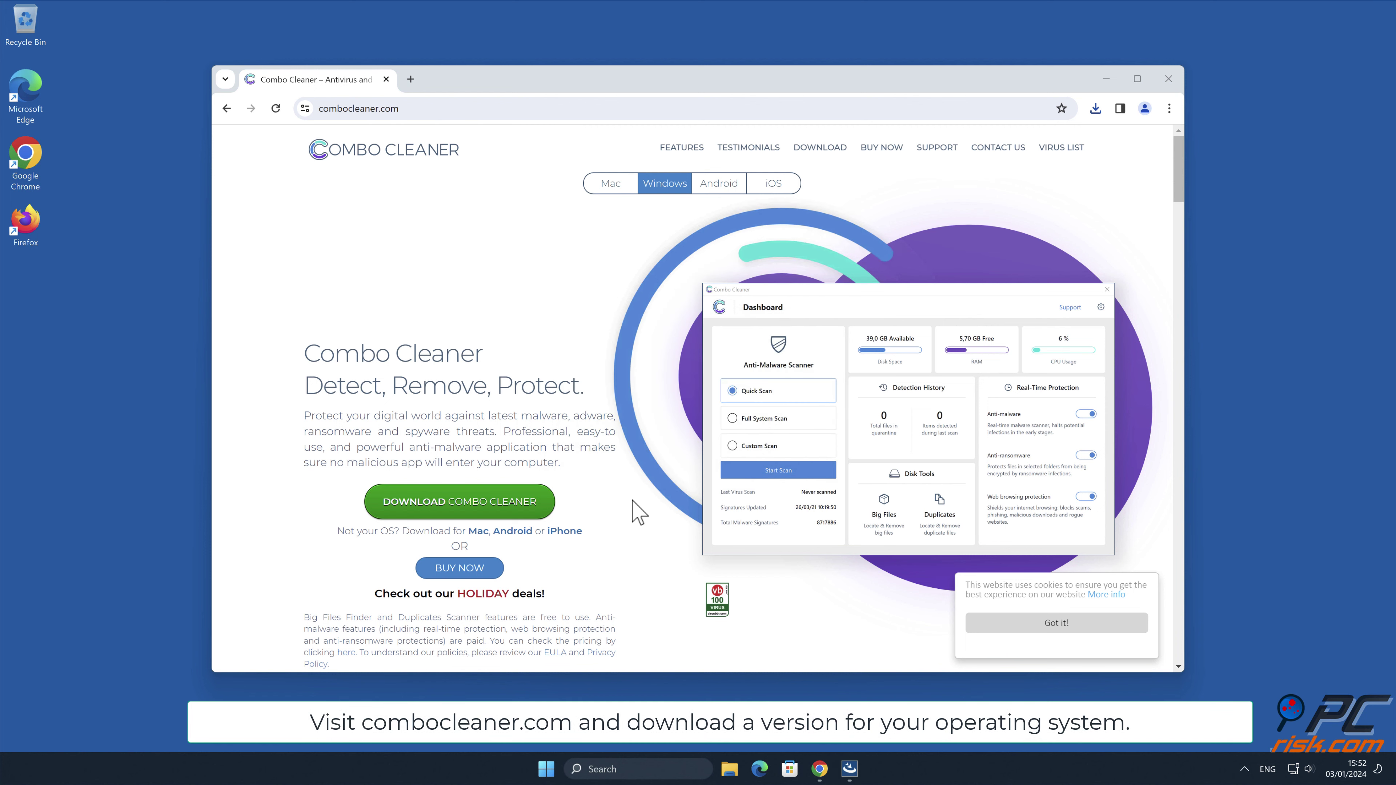
pyautogui.click(776, 546)
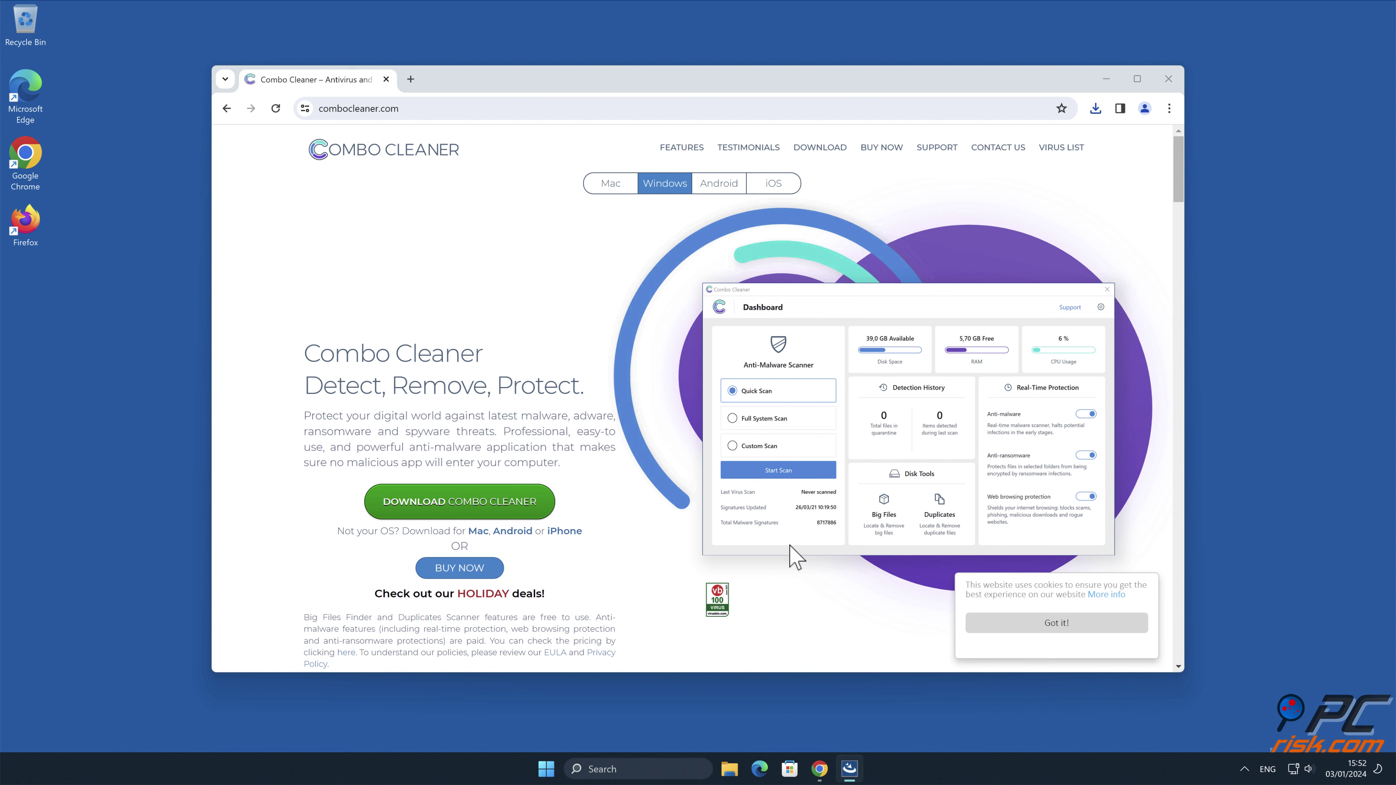
pyautogui.click(901, 548)
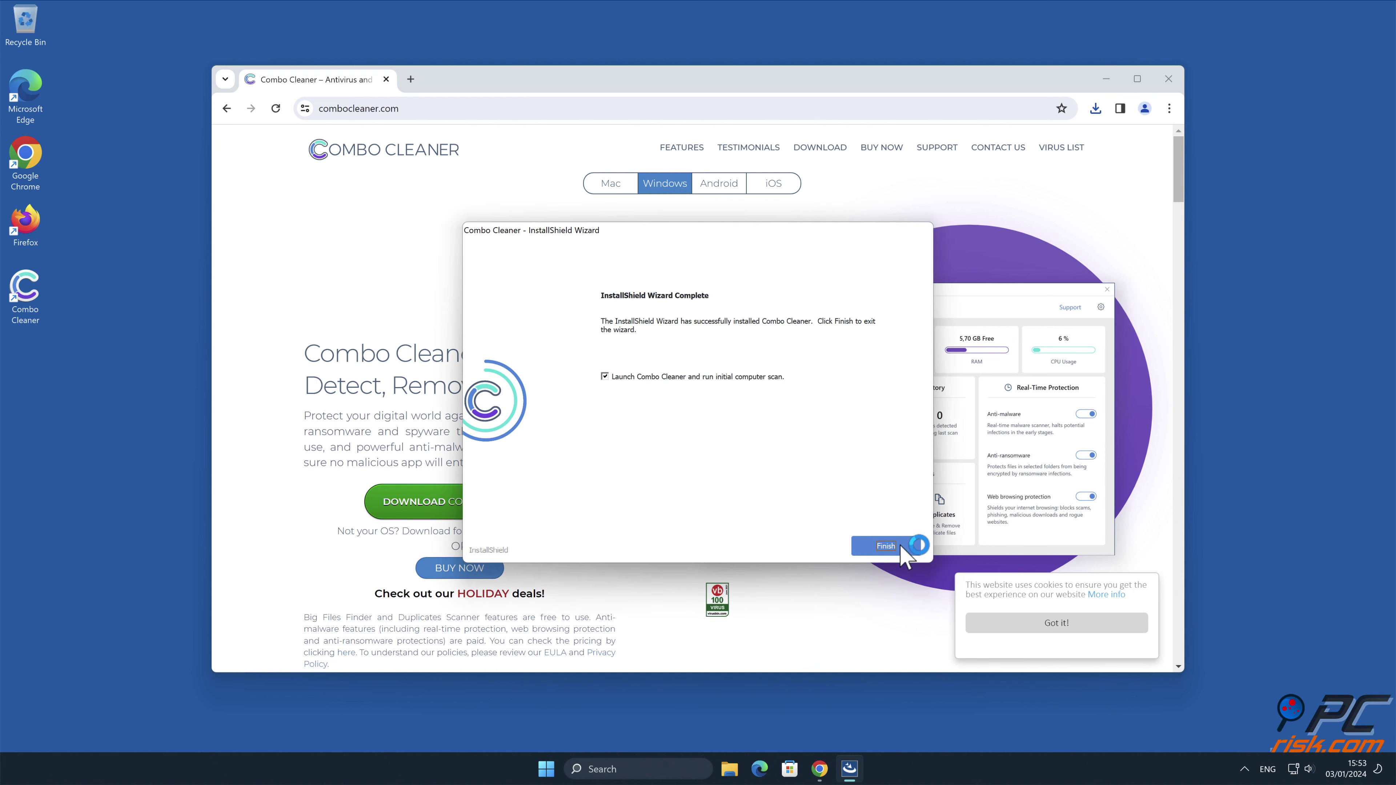
pyautogui.click(1167, 81)
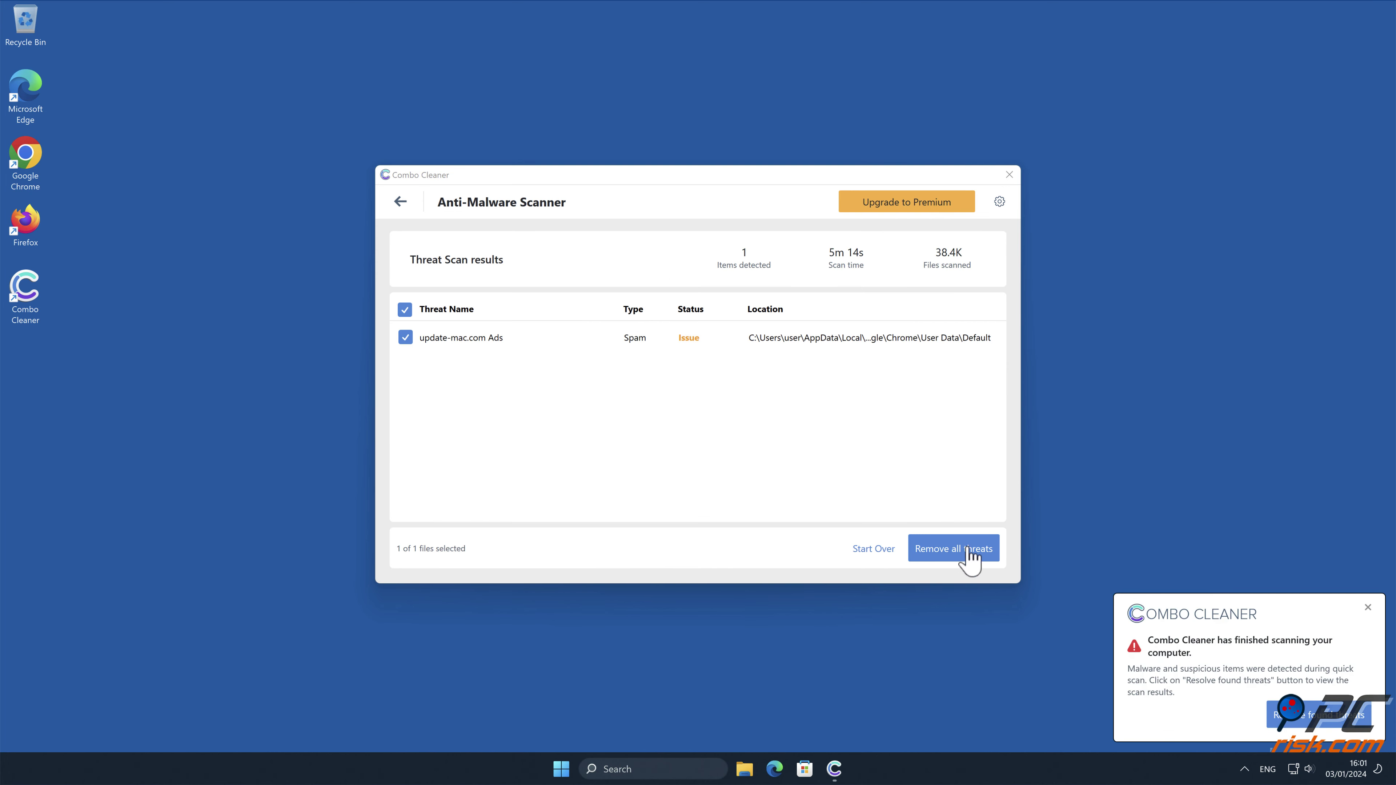
# Step: Start removing all threats and activate the Combo Cleaner licence with an activation key
pyautogui.click(969, 556)
pyautogui.click(529, 527)
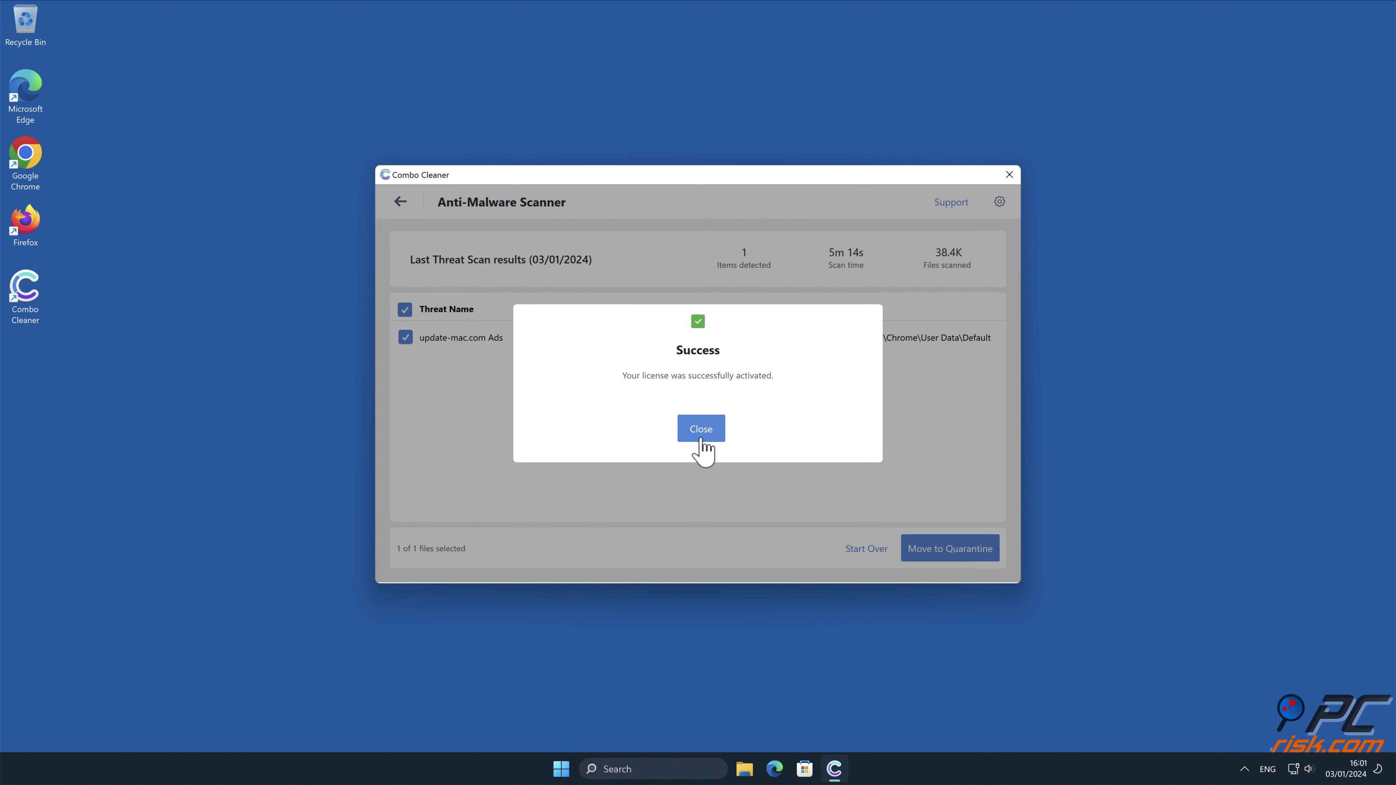
pyautogui.click(699, 432)
# Step: Move the update-mac.com Ads threat to quarantine, then close Combo Cleaner
pyautogui.click(996, 561)
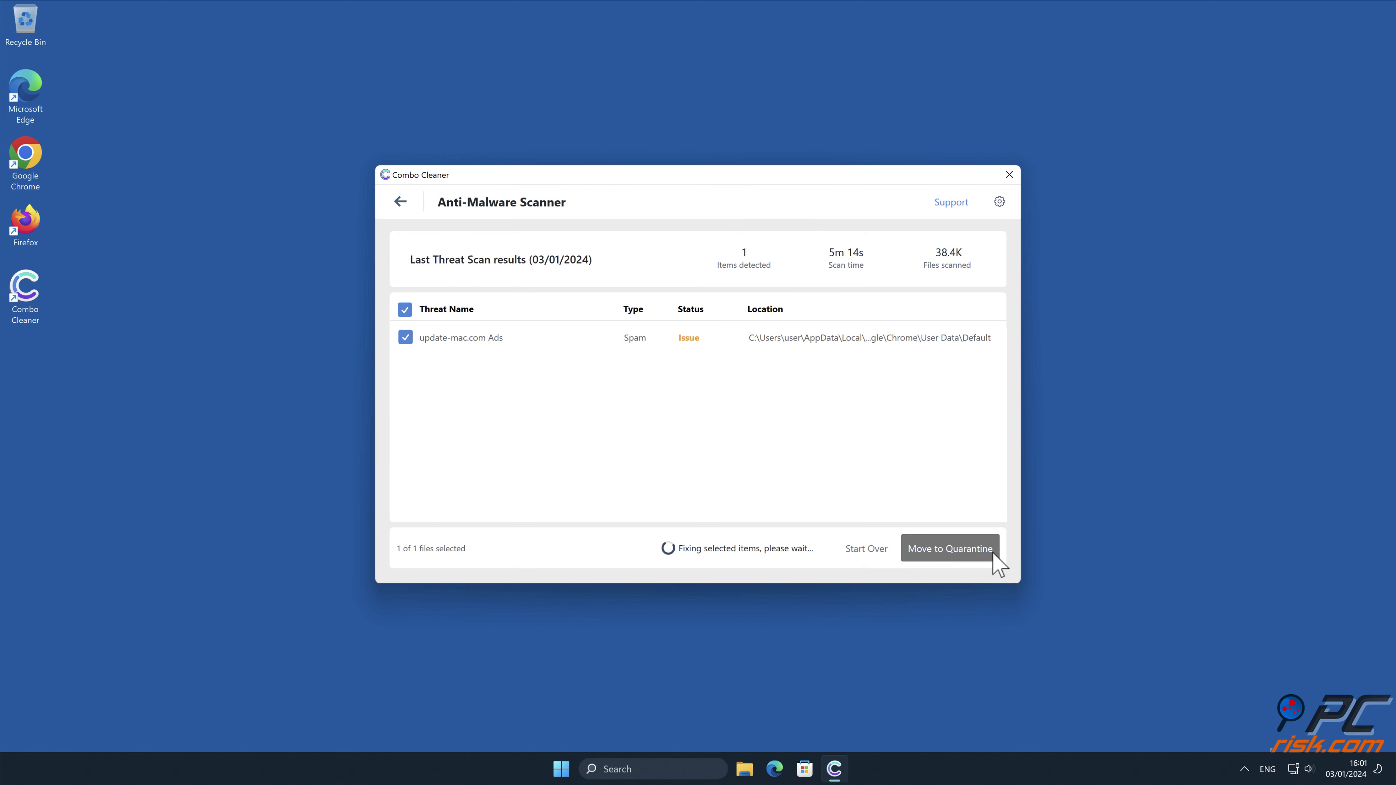
pyautogui.click(801, 446)
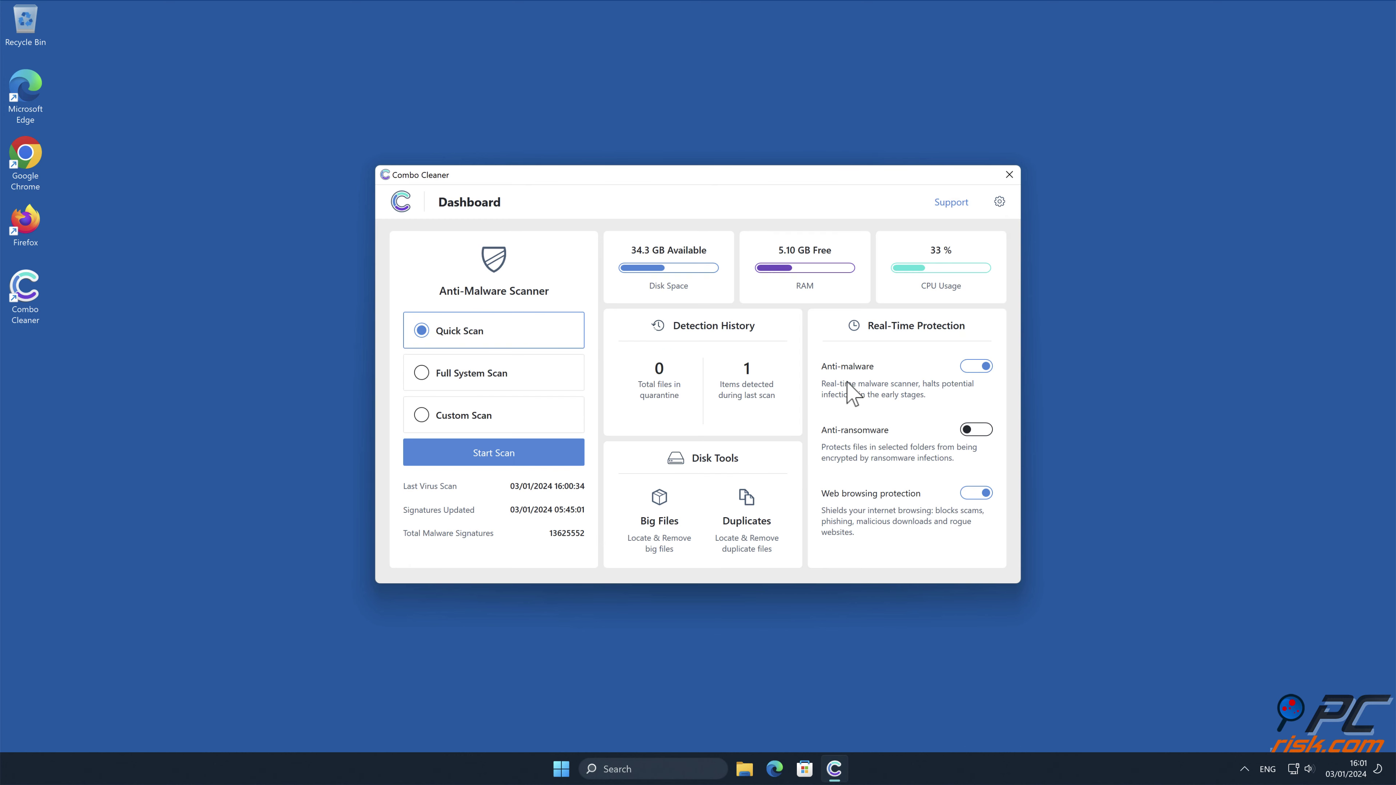
pyautogui.click(1009, 175)
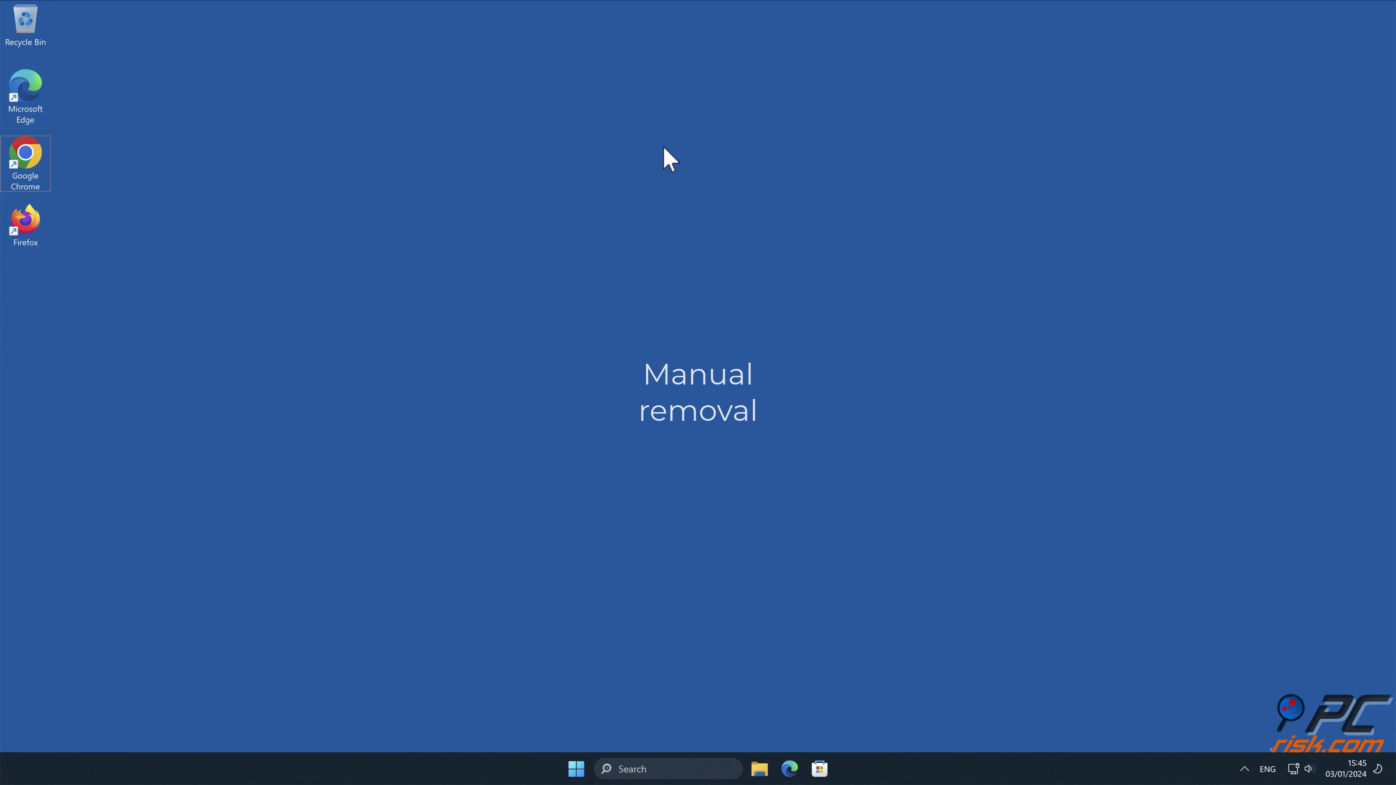
# Step: Remove update-mac.com from Chrome's allowed sites under Site settings > Notifications
pyautogui.doubleClick(28, 157)
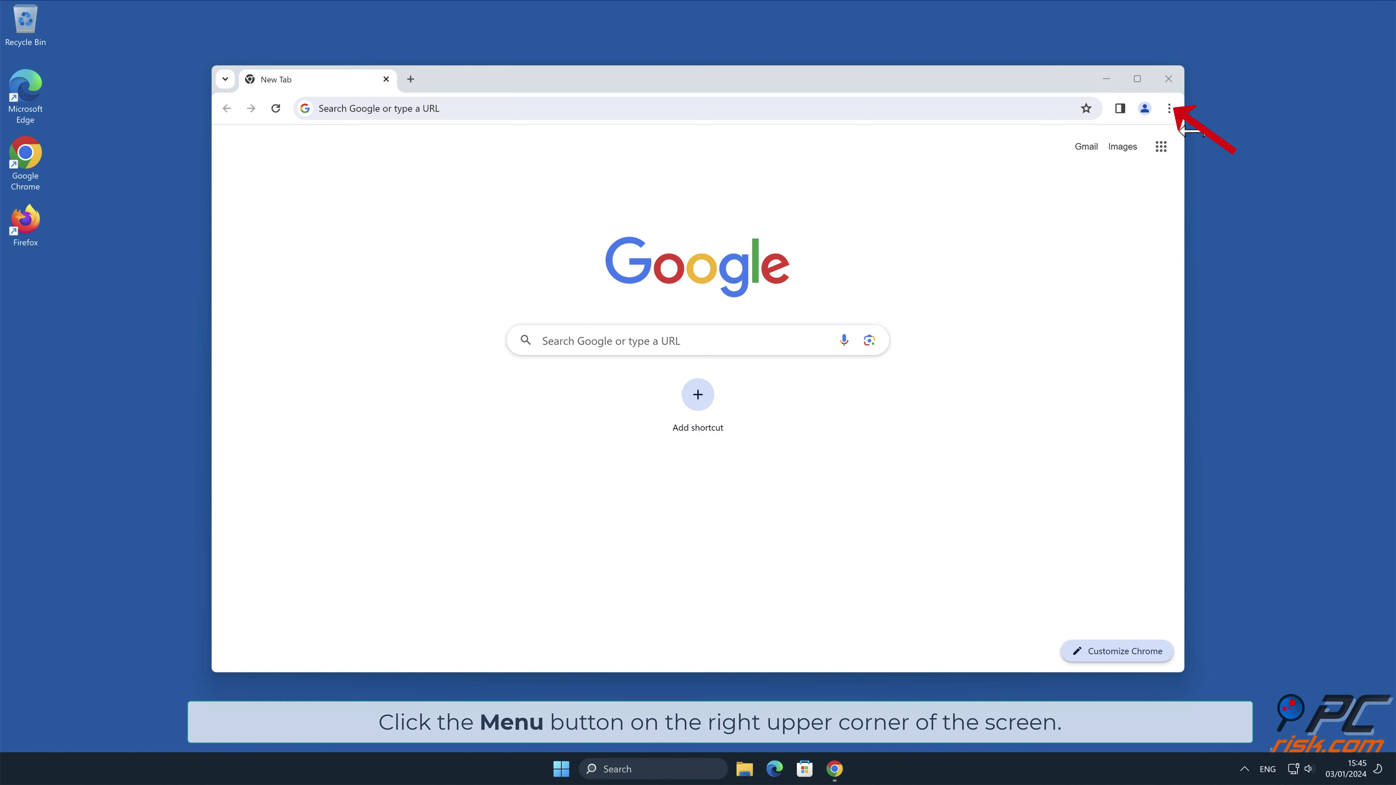
pyautogui.click(1170, 108)
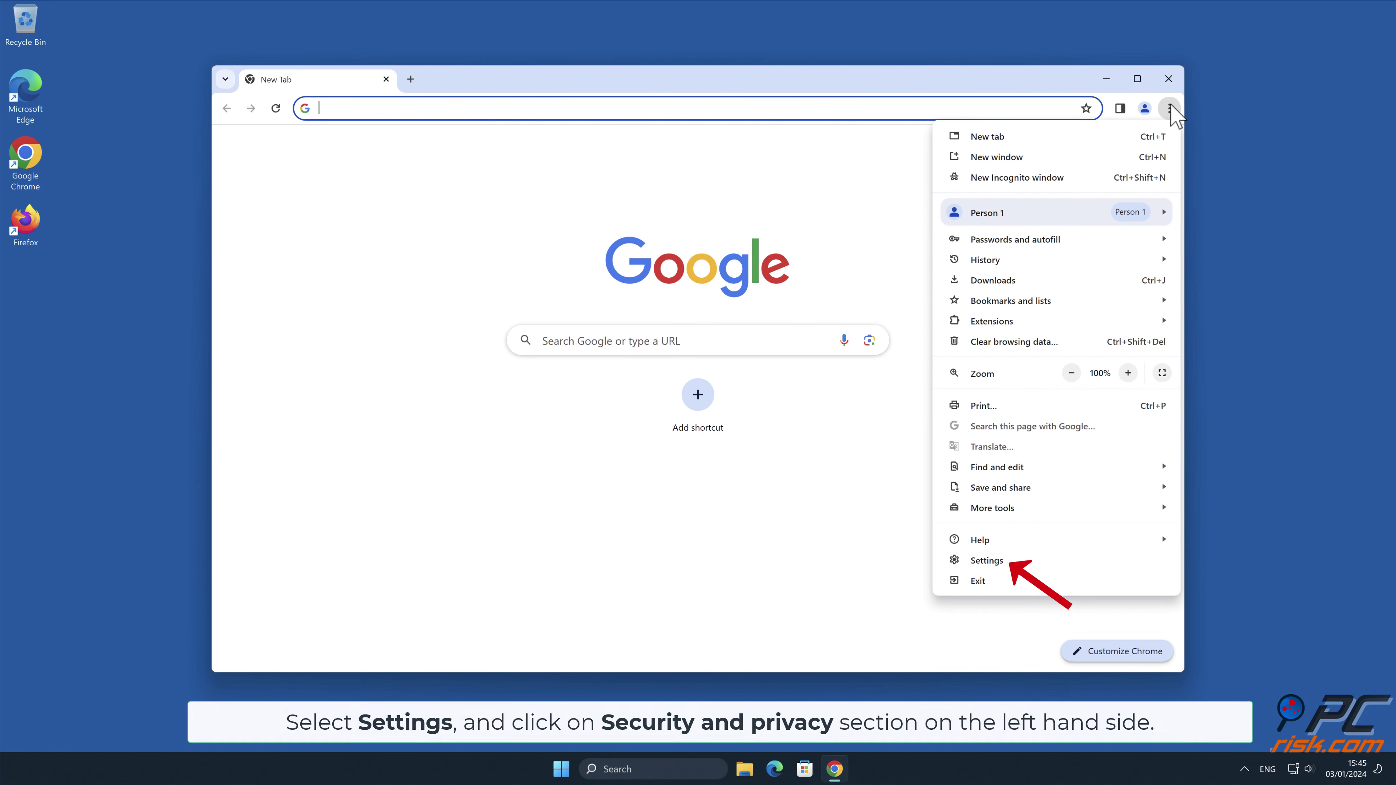
pyautogui.click(1033, 561)
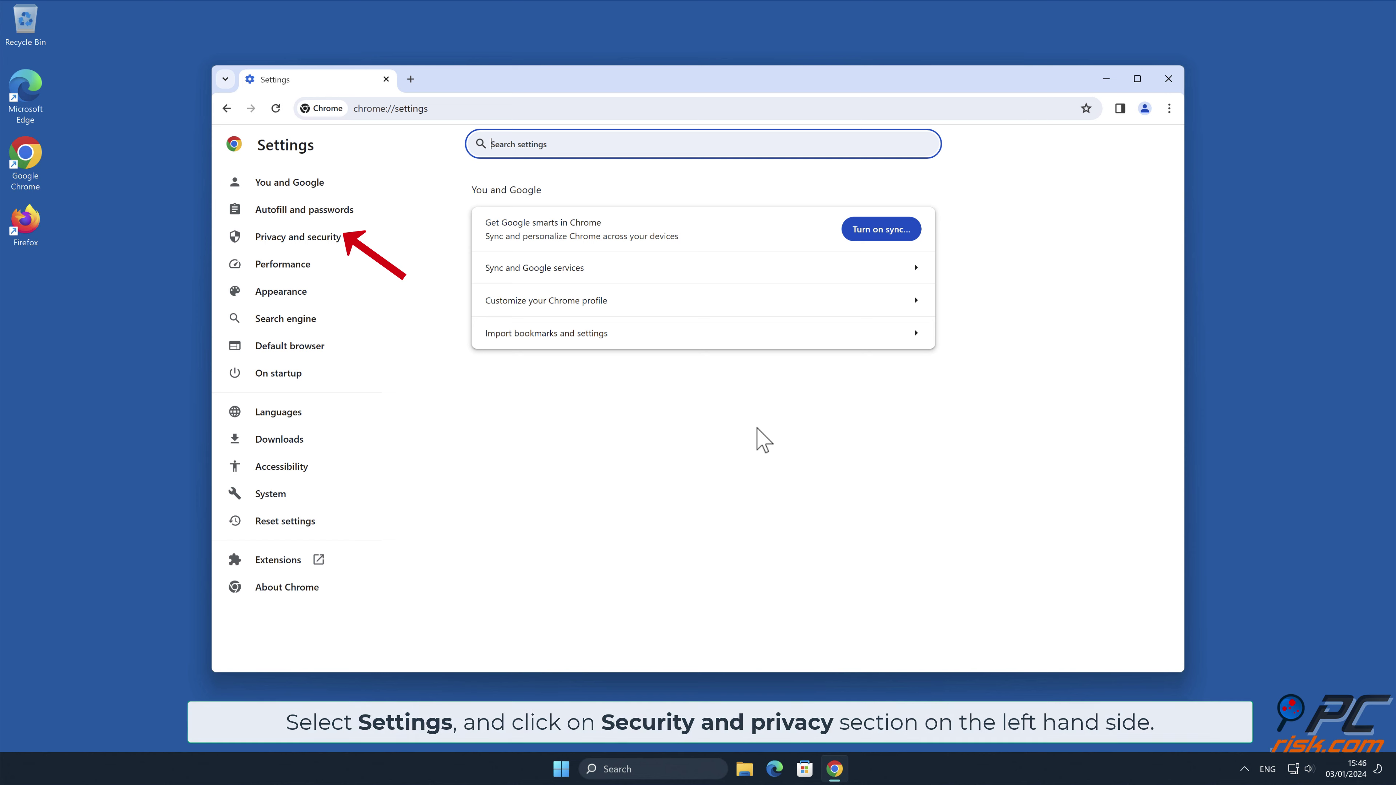
pyautogui.click(346, 245)
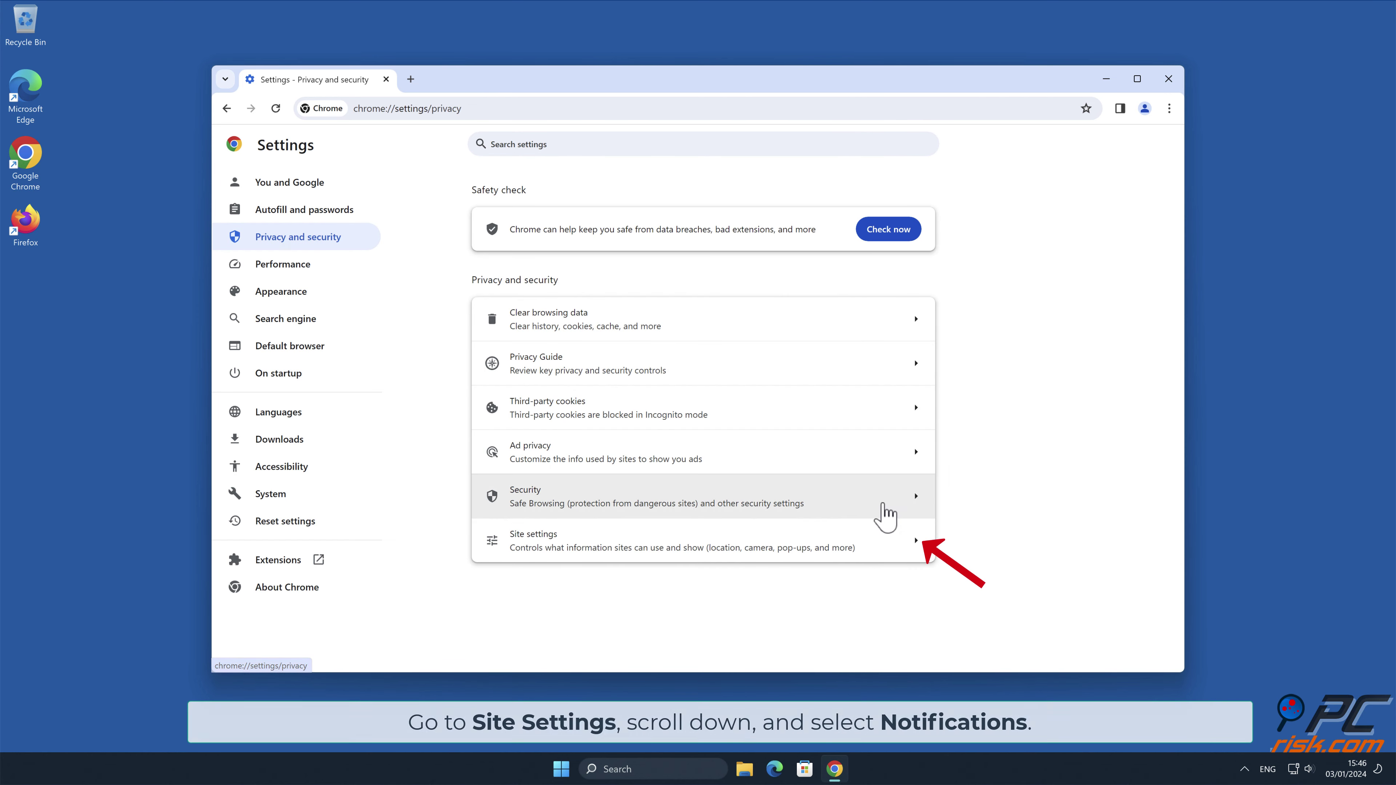
pyautogui.click(922, 555)
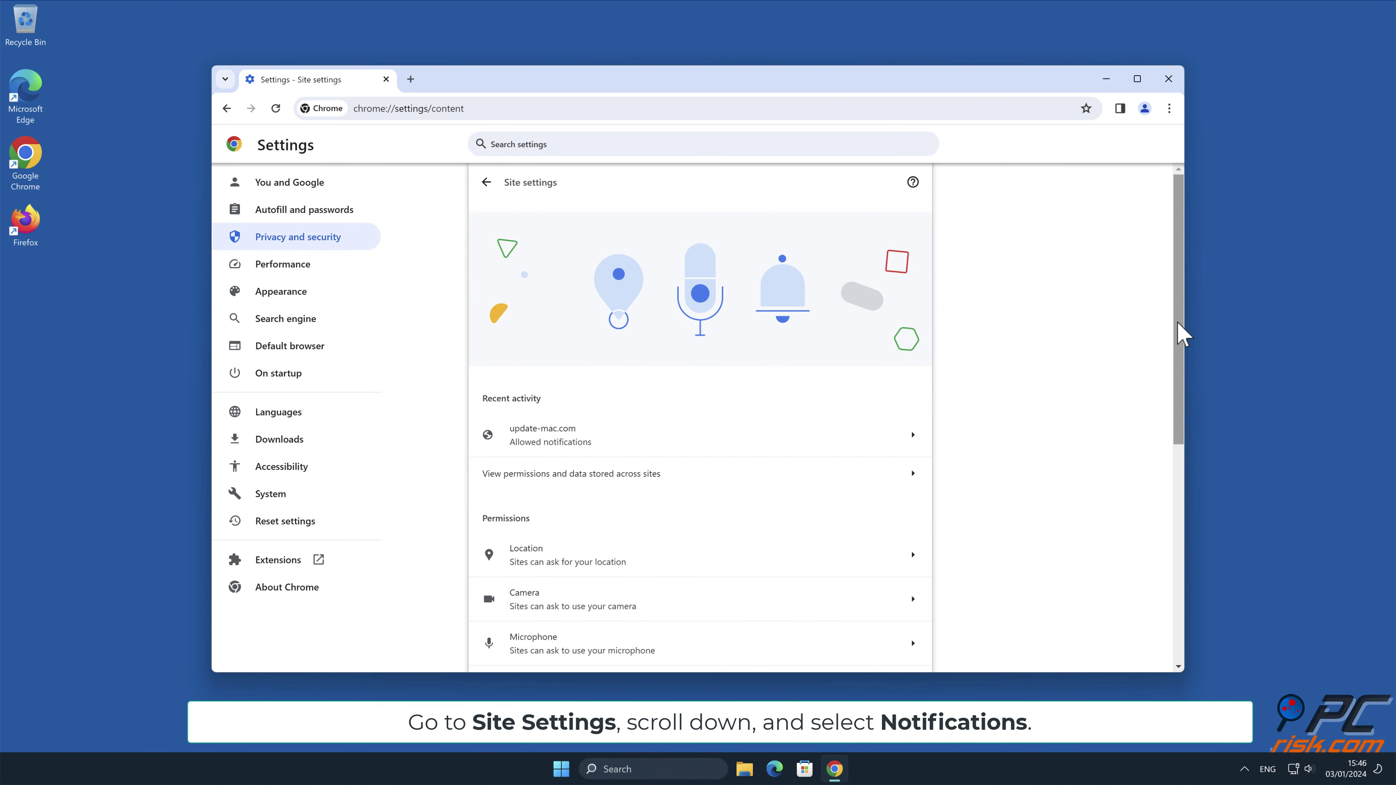
pyautogui.moveTo(1178, 334); pyautogui.dragTo(1180, 452)
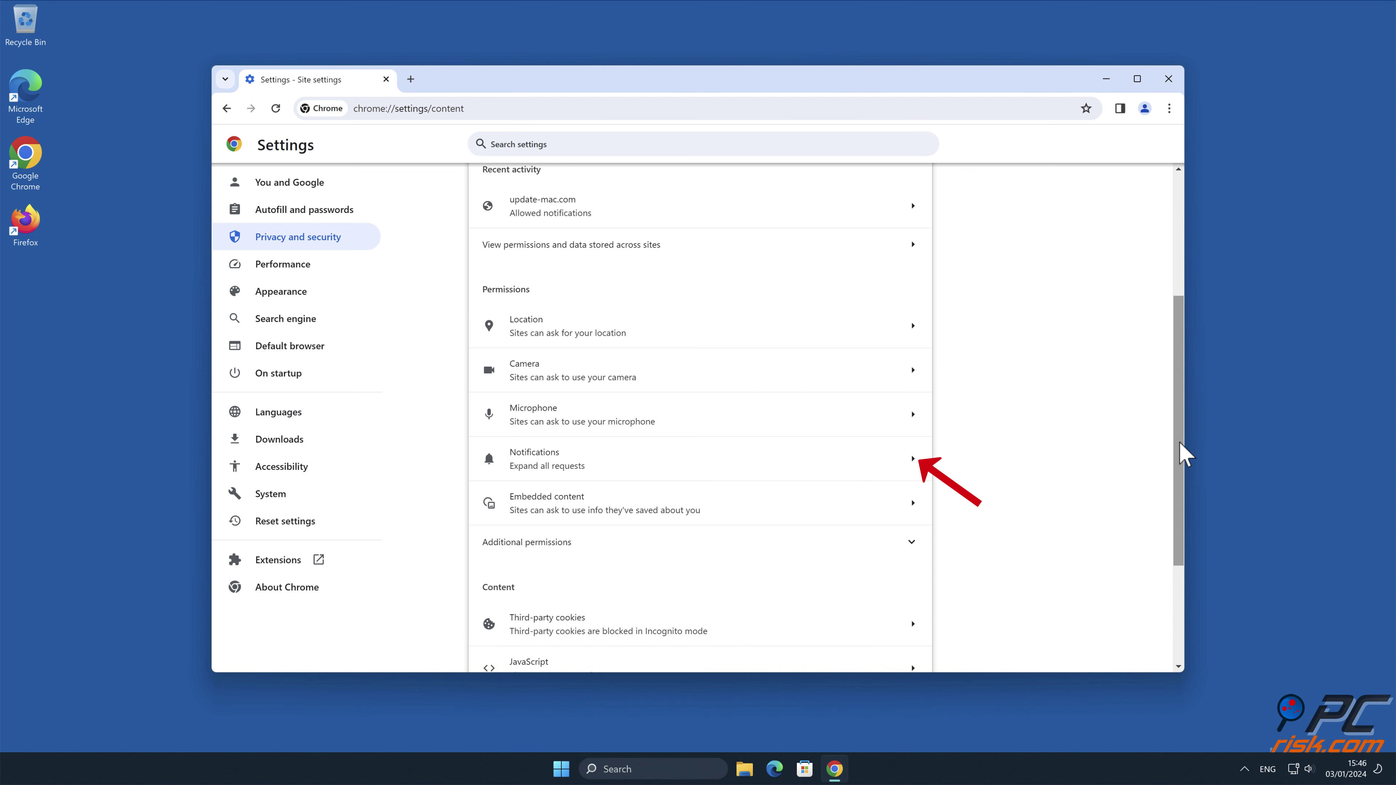
pyautogui.click(915, 459)
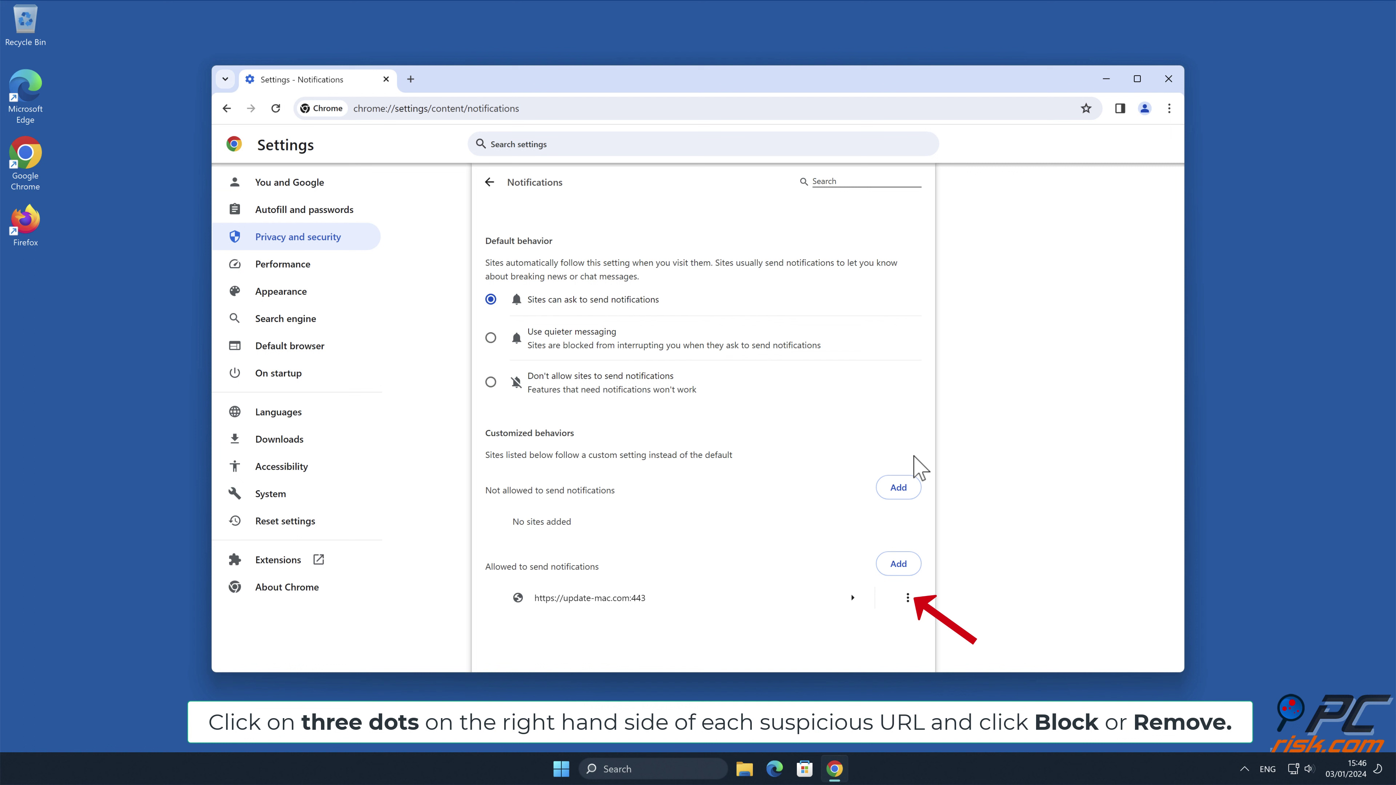
pyautogui.click(907, 598)
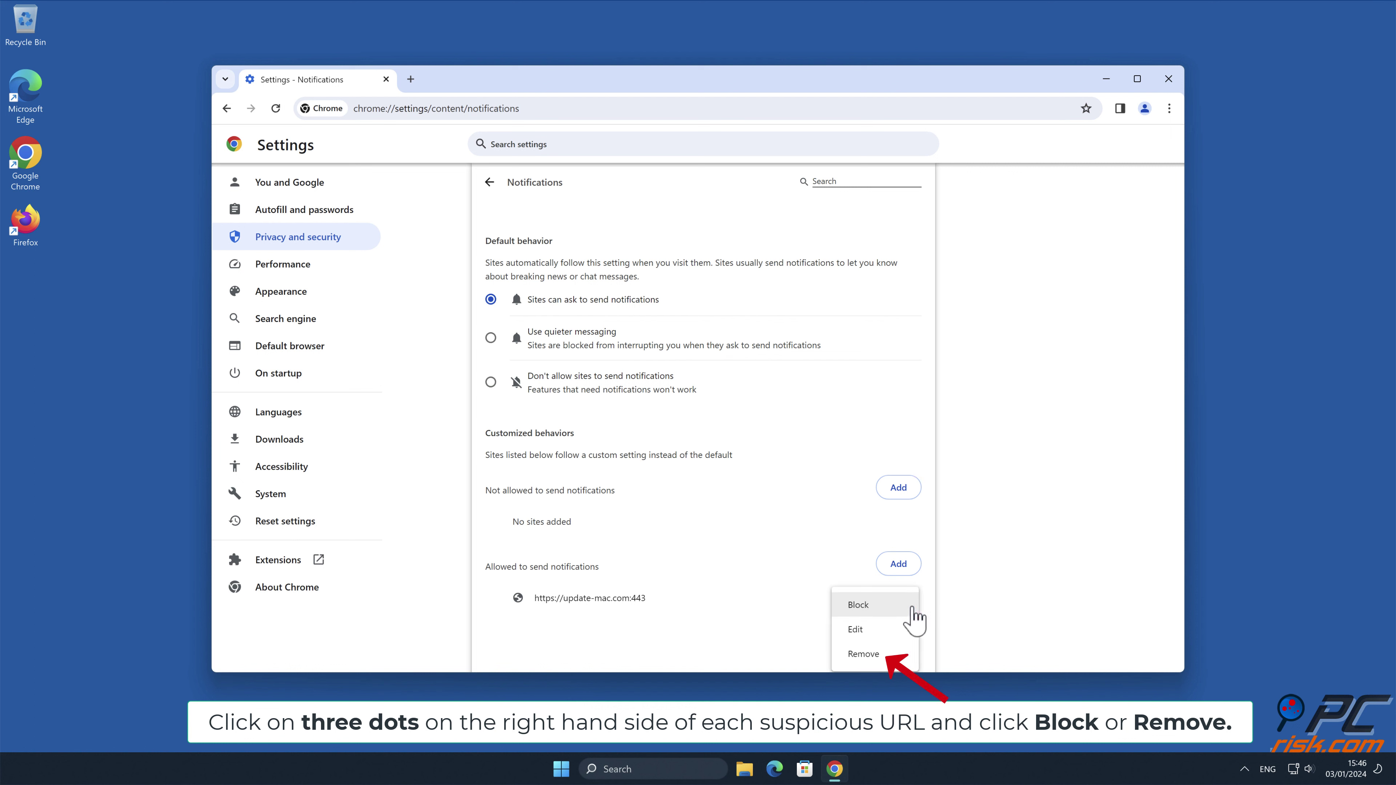
pyautogui.click(886, 656)
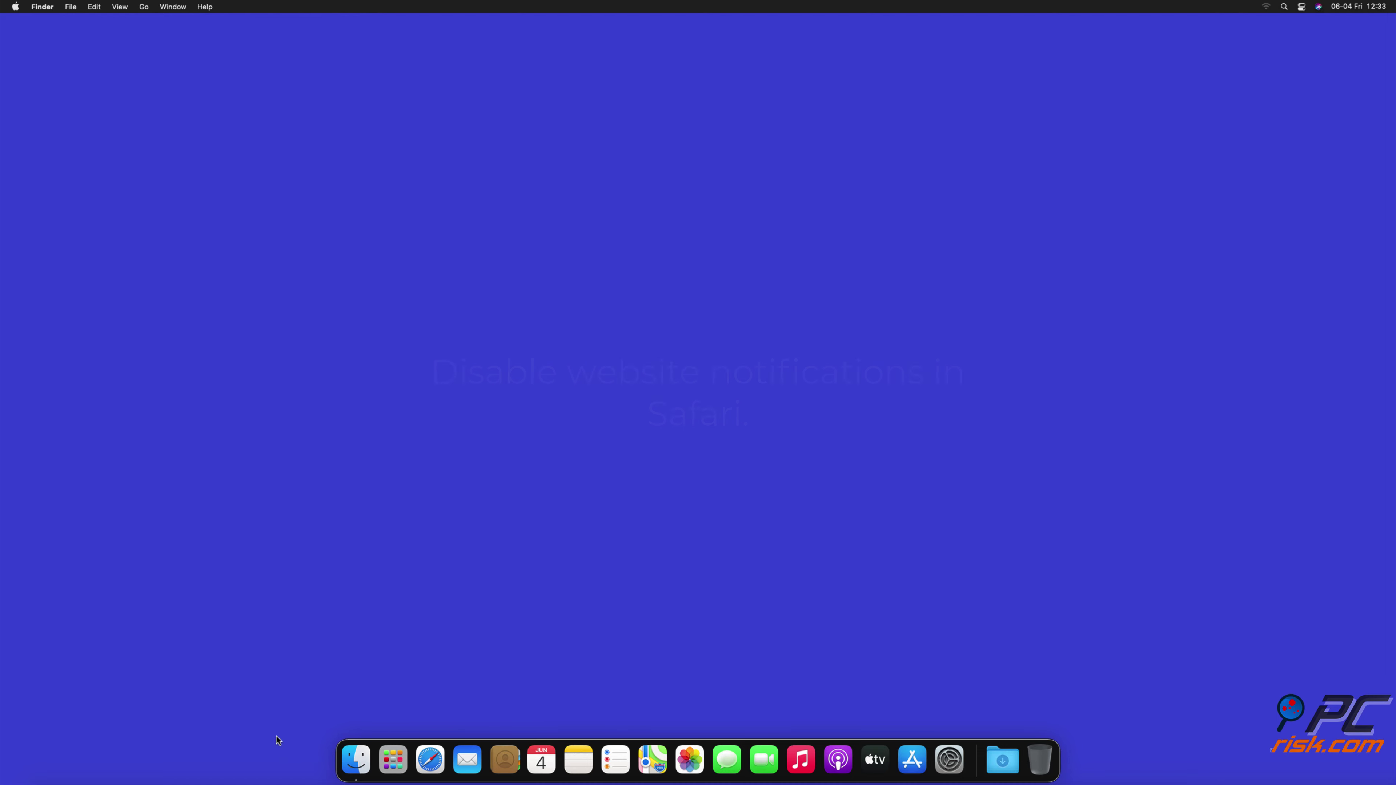
# Step: Open Safari Settings and show the Notifications permissions under Websites
pyautogui.click(420, 767)
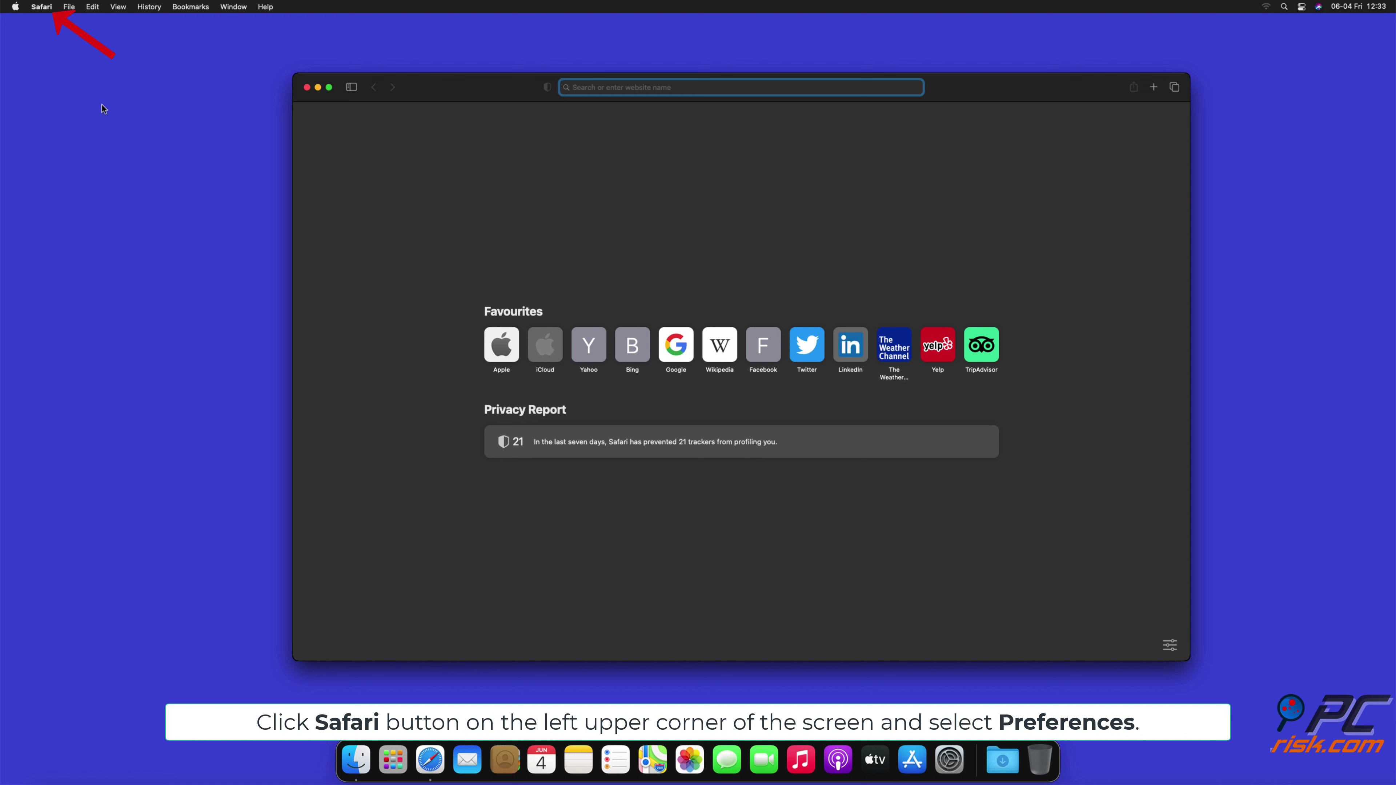
pyautogui.click(43, 7)
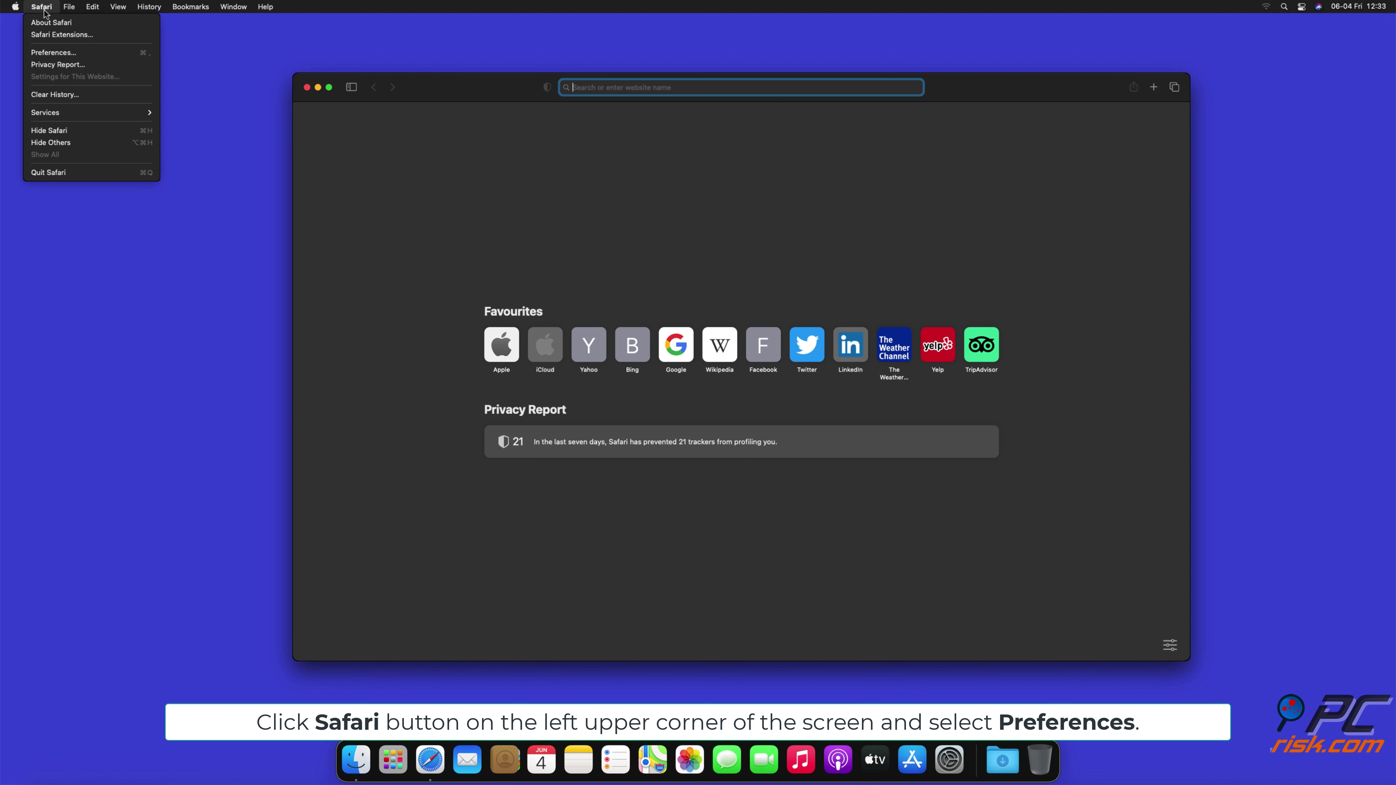
pyautogui.click(68, 54)
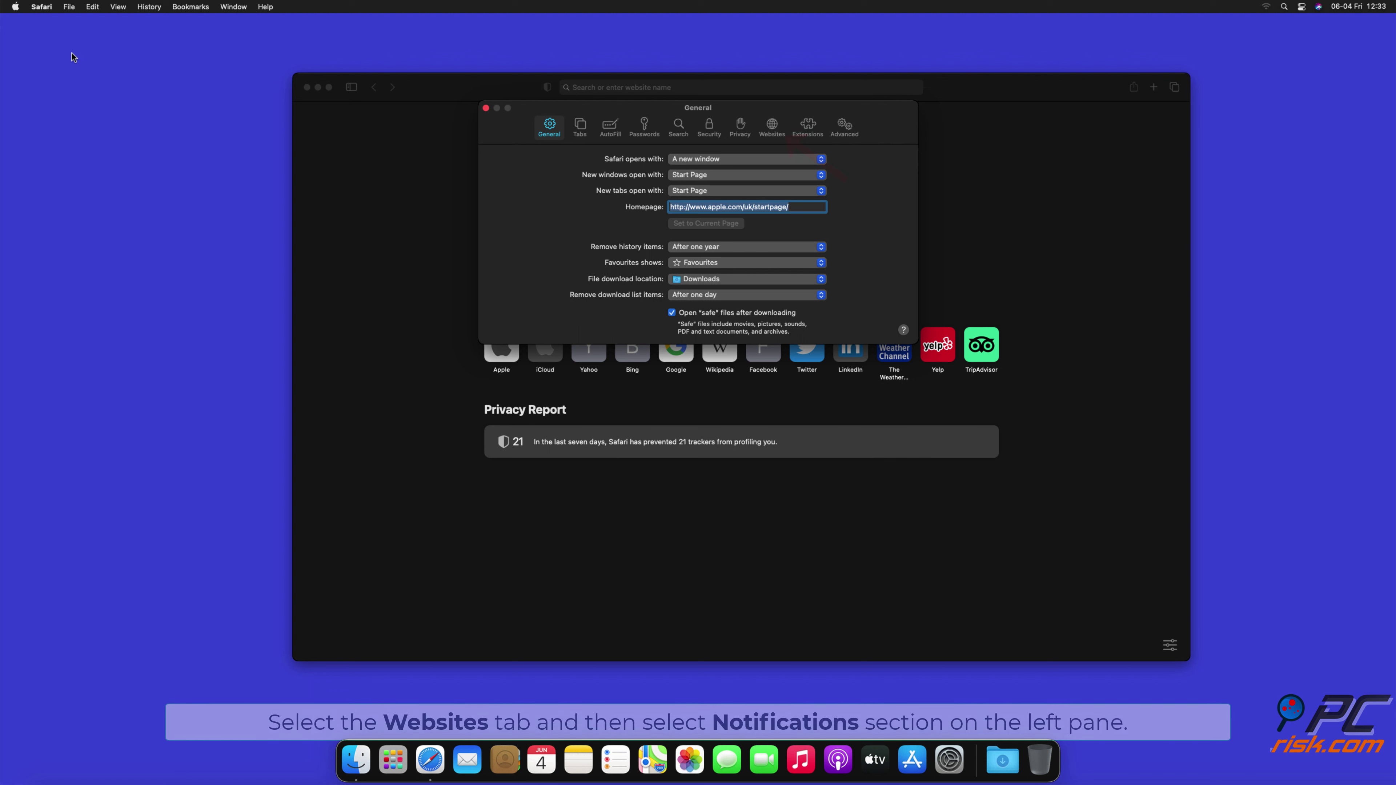
pyautogui.click(771, 128)
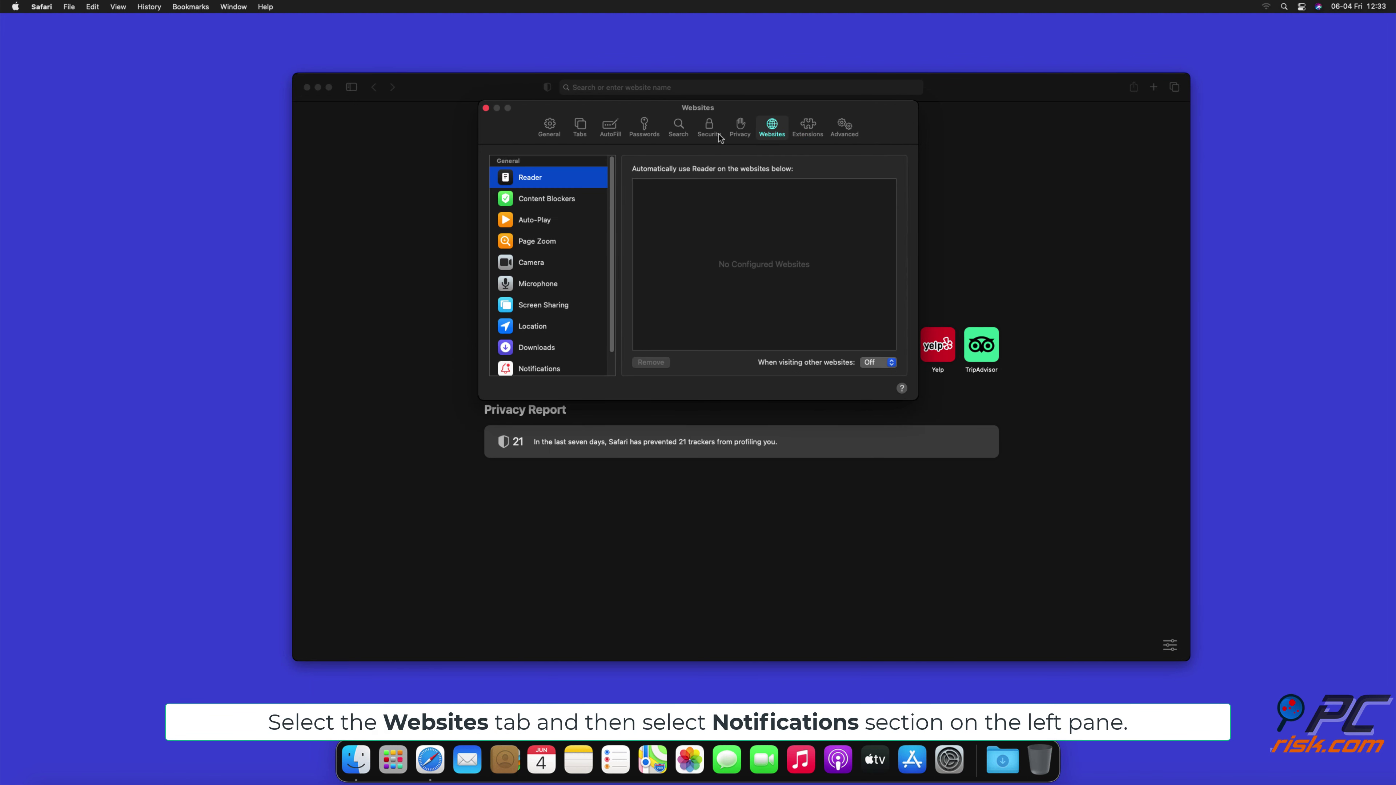
pyautogui.scroll(-1, 612, 215)
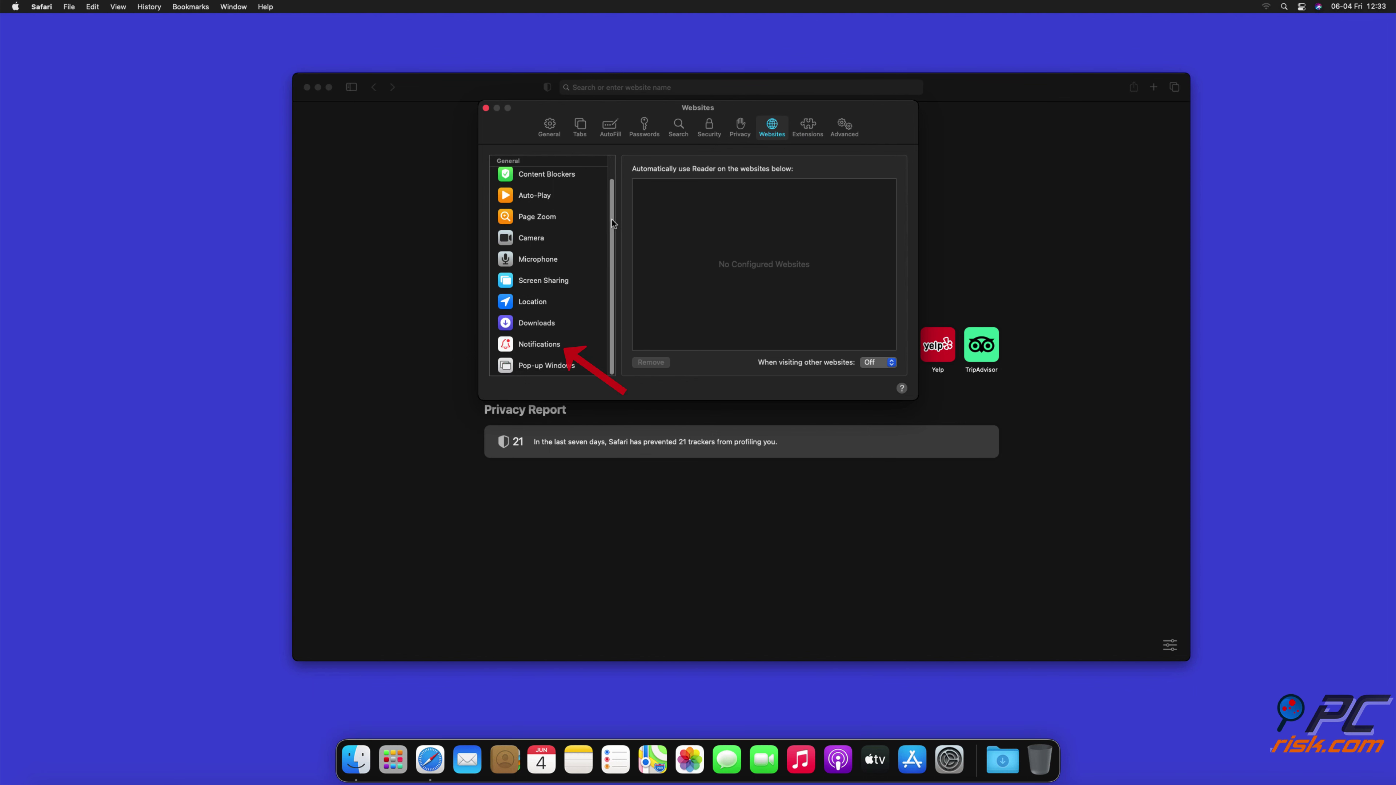
pyautogui.click(539, 345)
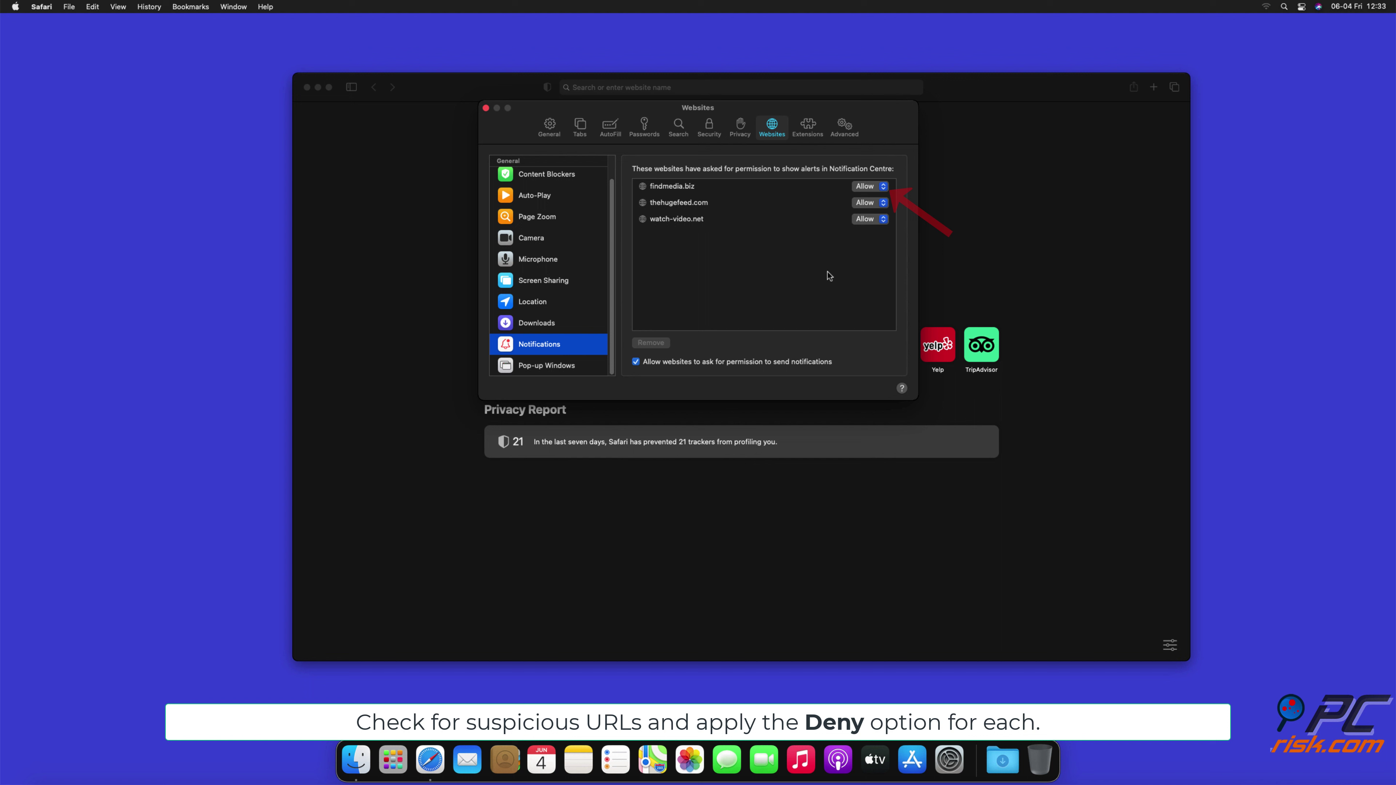
# Step: Set findmedia.biz, thehugefeed.com and watch-video.net to Deny, then close Settings and Safari
pyautogui.click(883, 187)
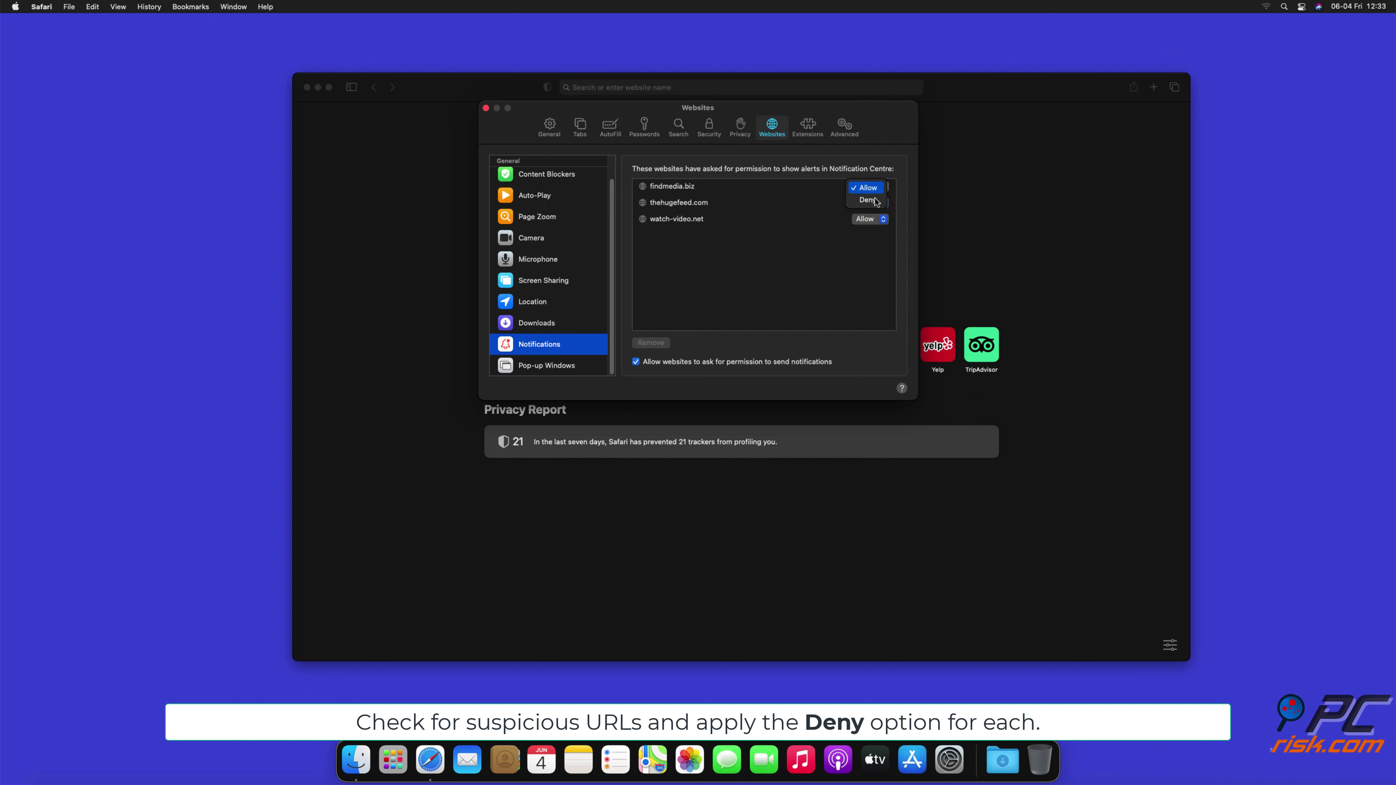
pyautogui.click(868, 200)
pyautogui.click(885, 202)
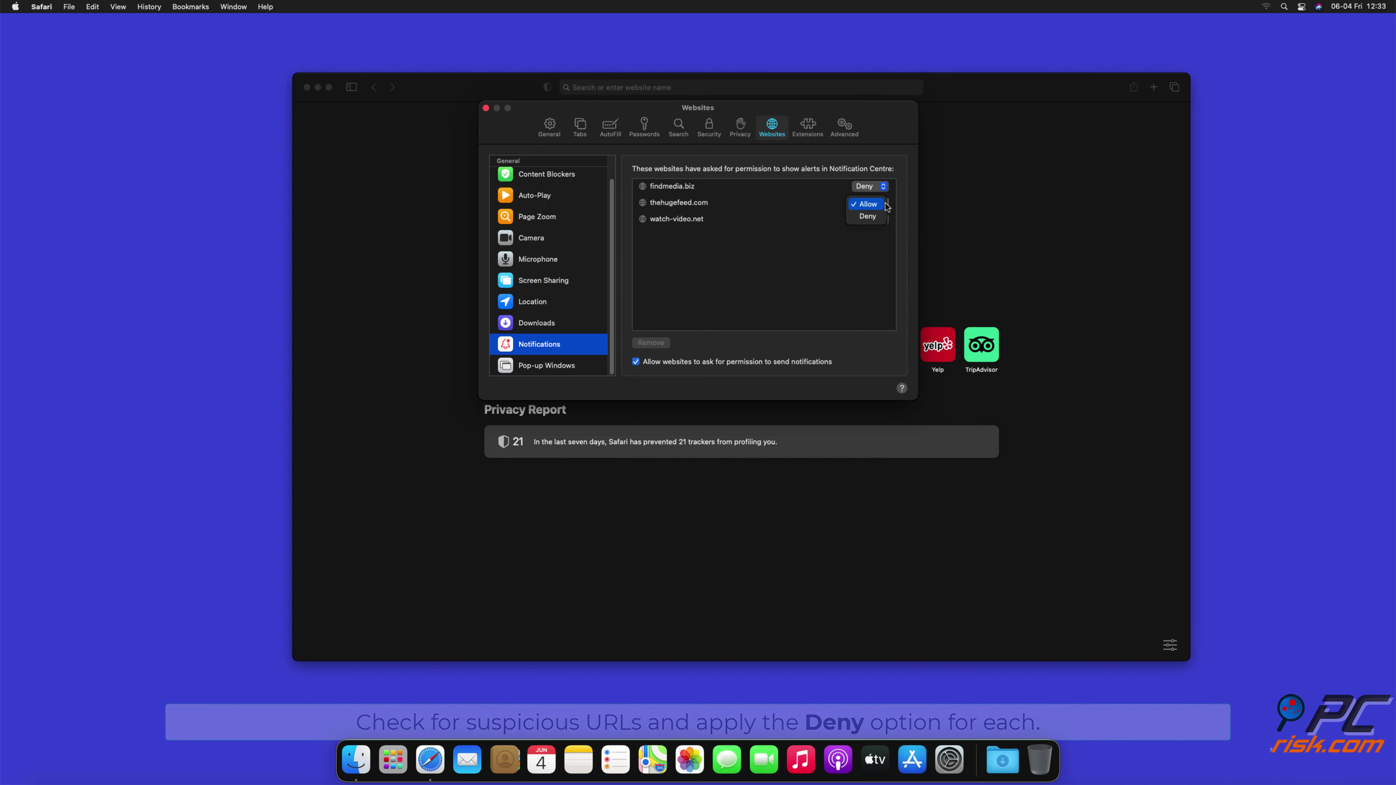
pyautogui.click(869, 217)
pyautogui.click(873, 219)
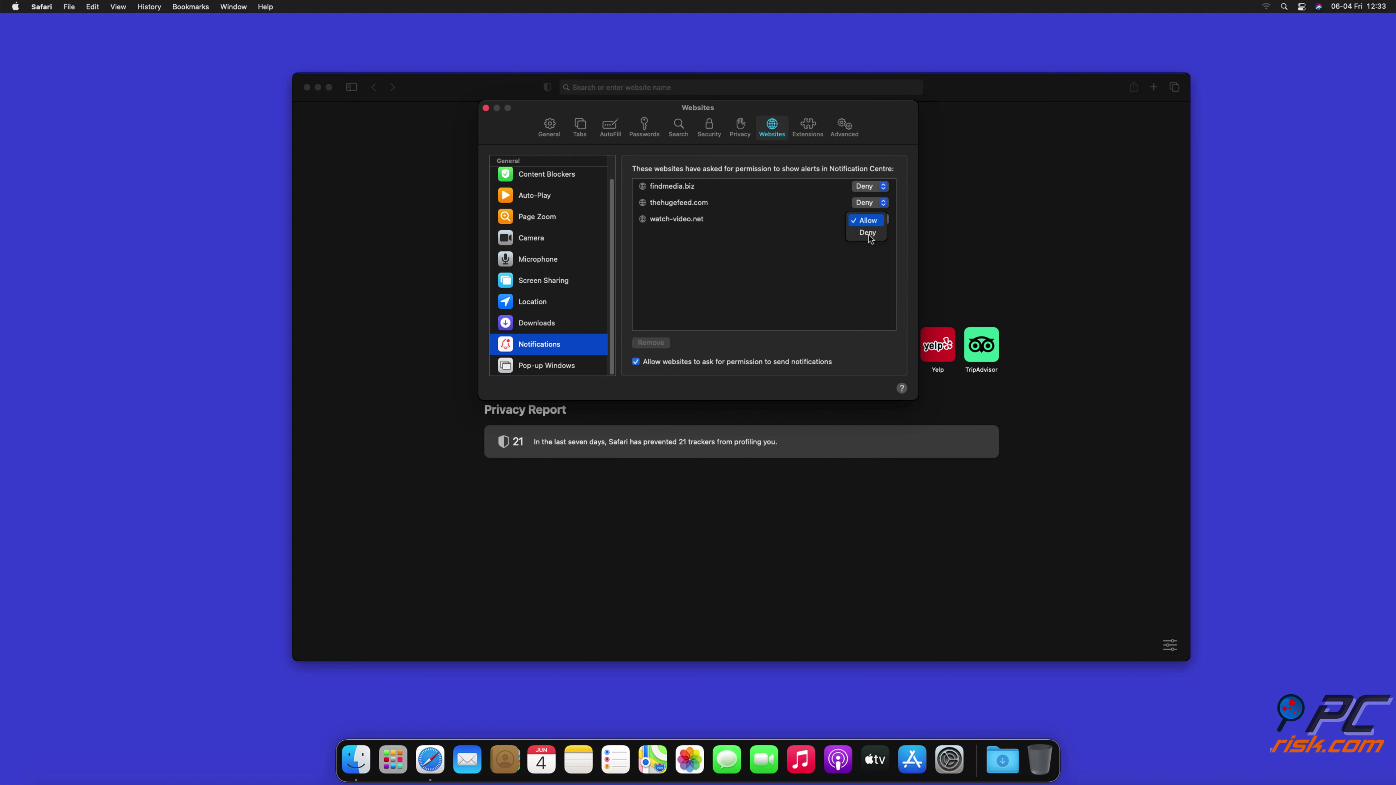
pyautogui.click(869, 233)
pyautogui.click(486, 108)
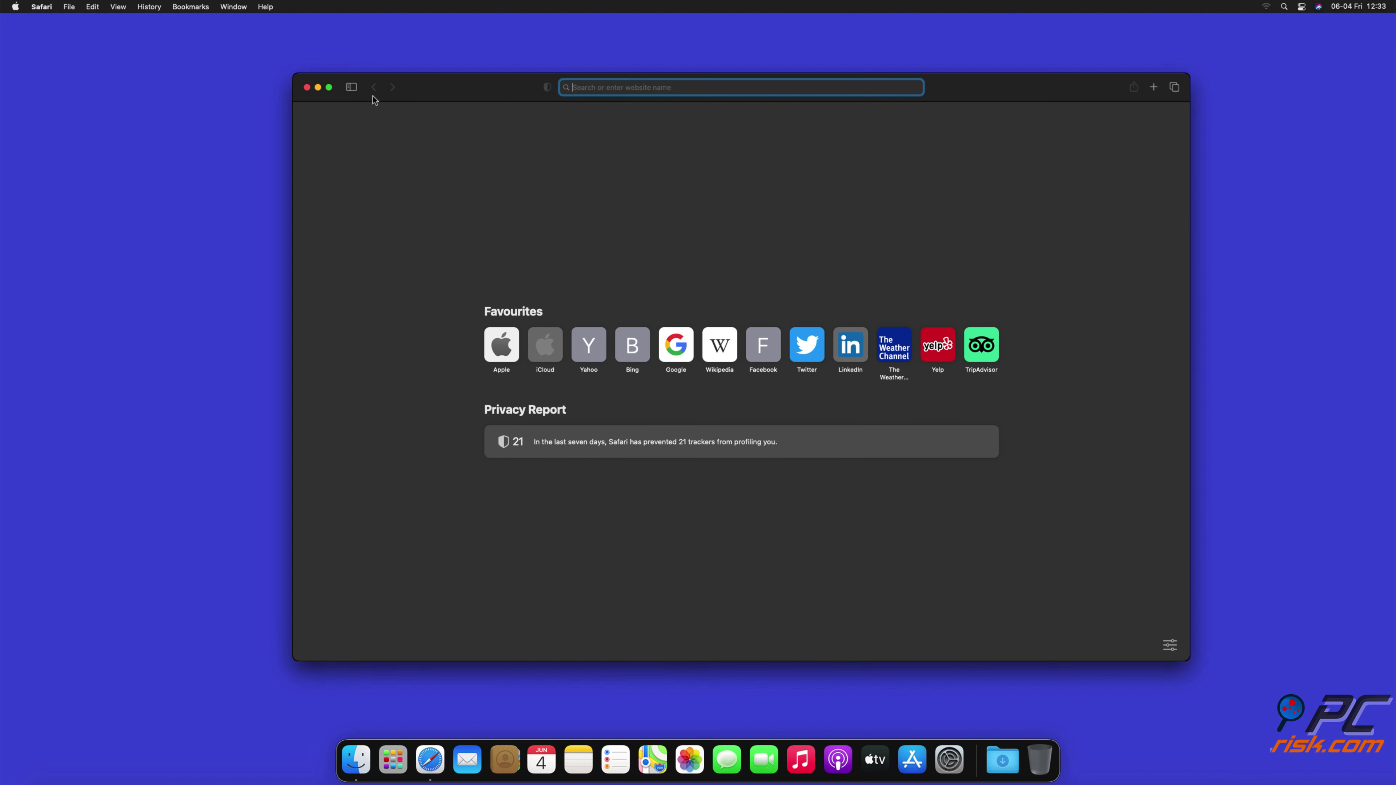
pyautogui.click(307, 88)
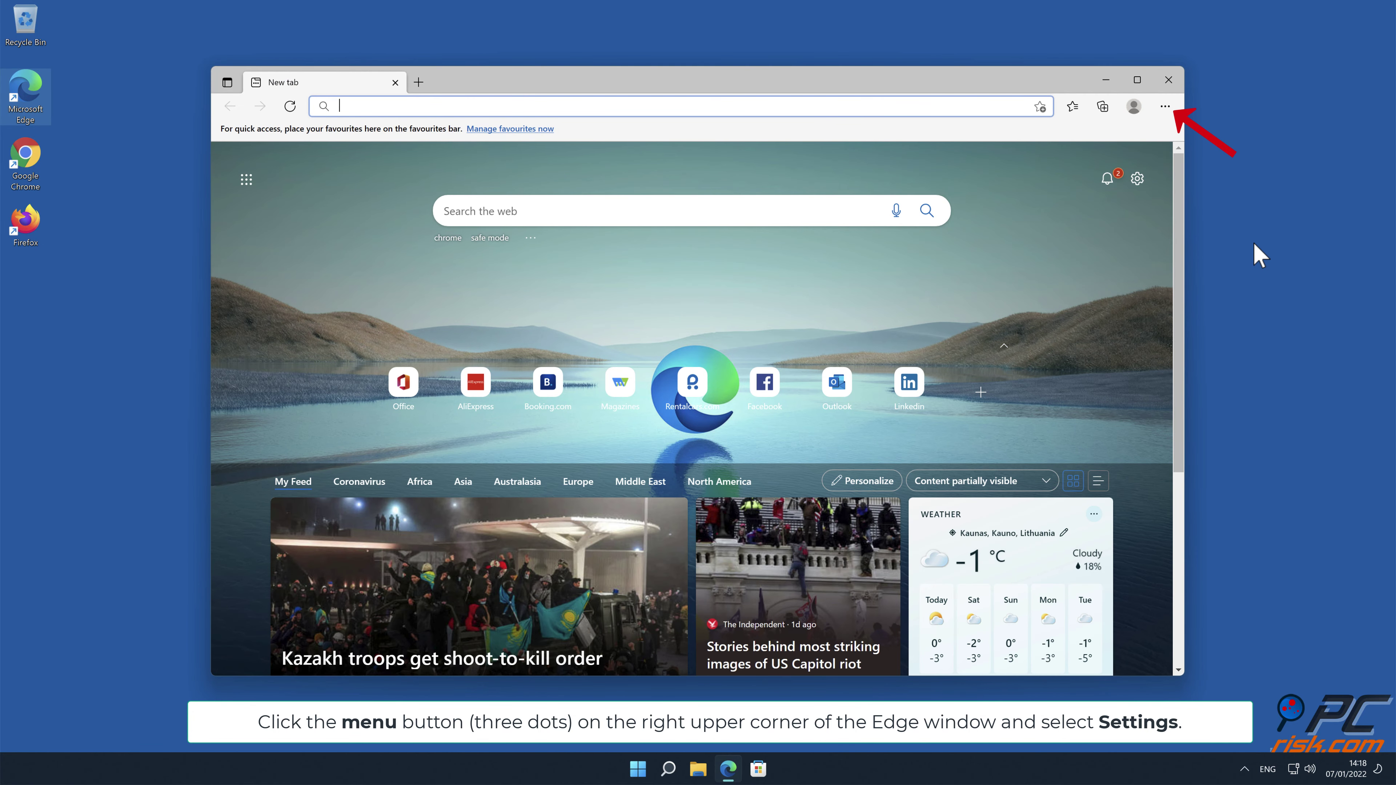
# Step: Go to Edge Settings > Cookies and site permissions > Notifications
pyautogui.click(1166, 107)
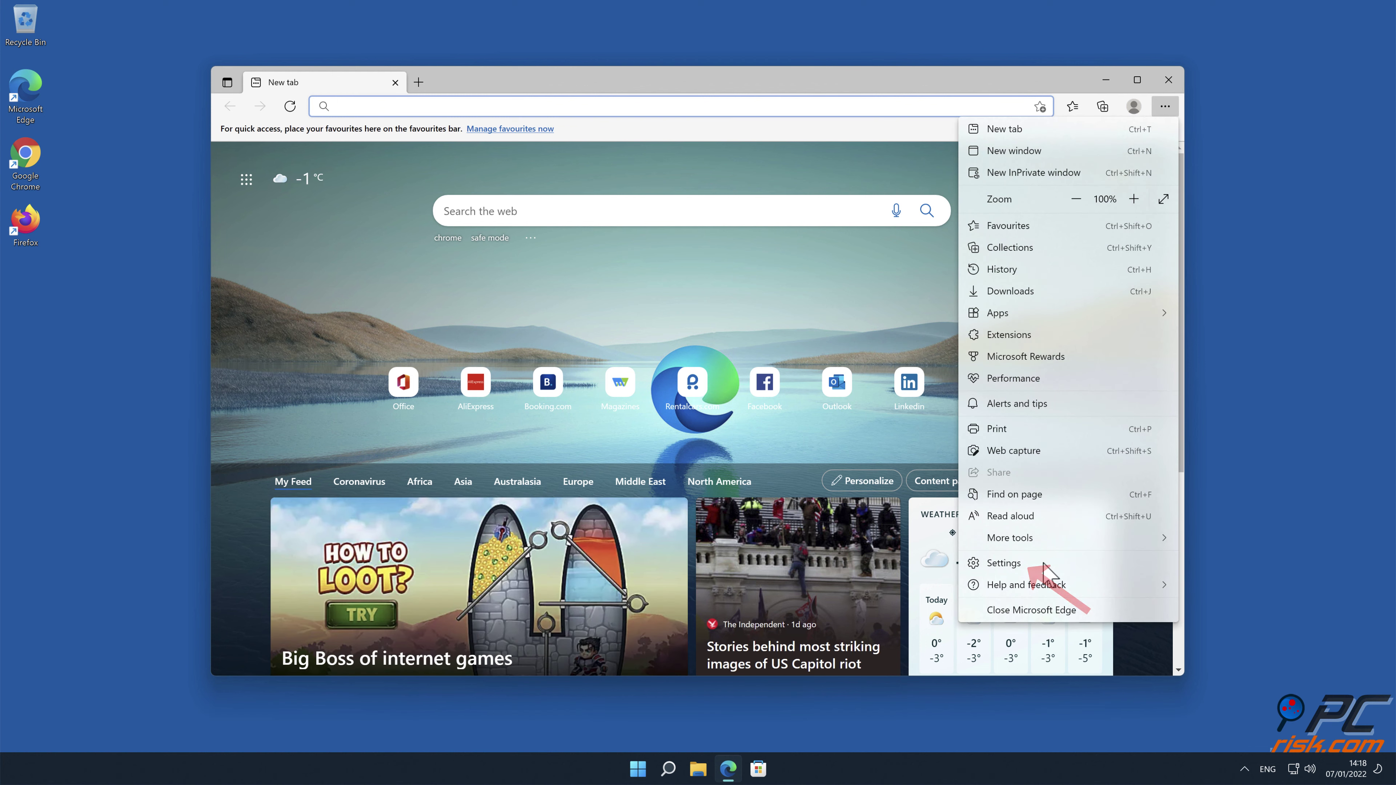
pyautogui.click(1006, 564)
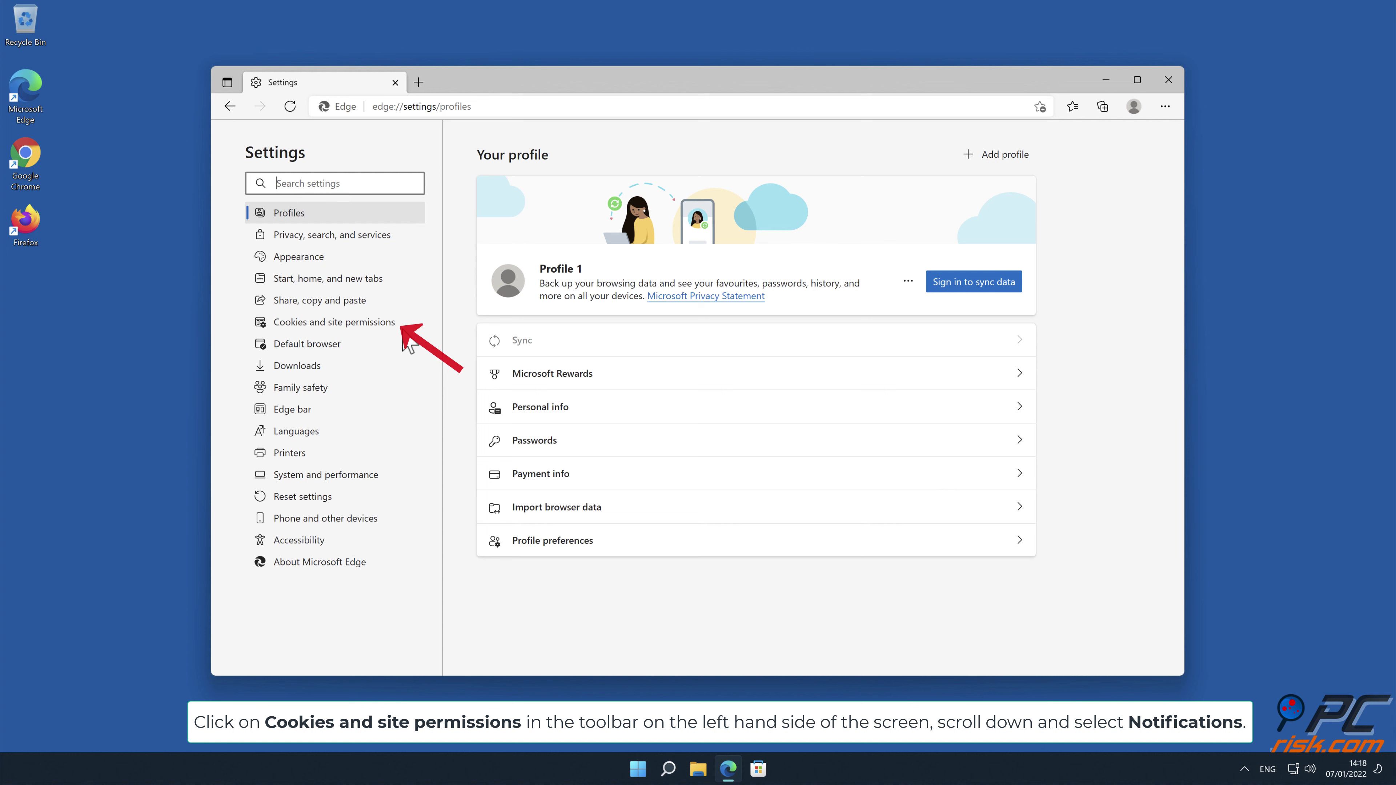
pyautogui.click(384, 329)
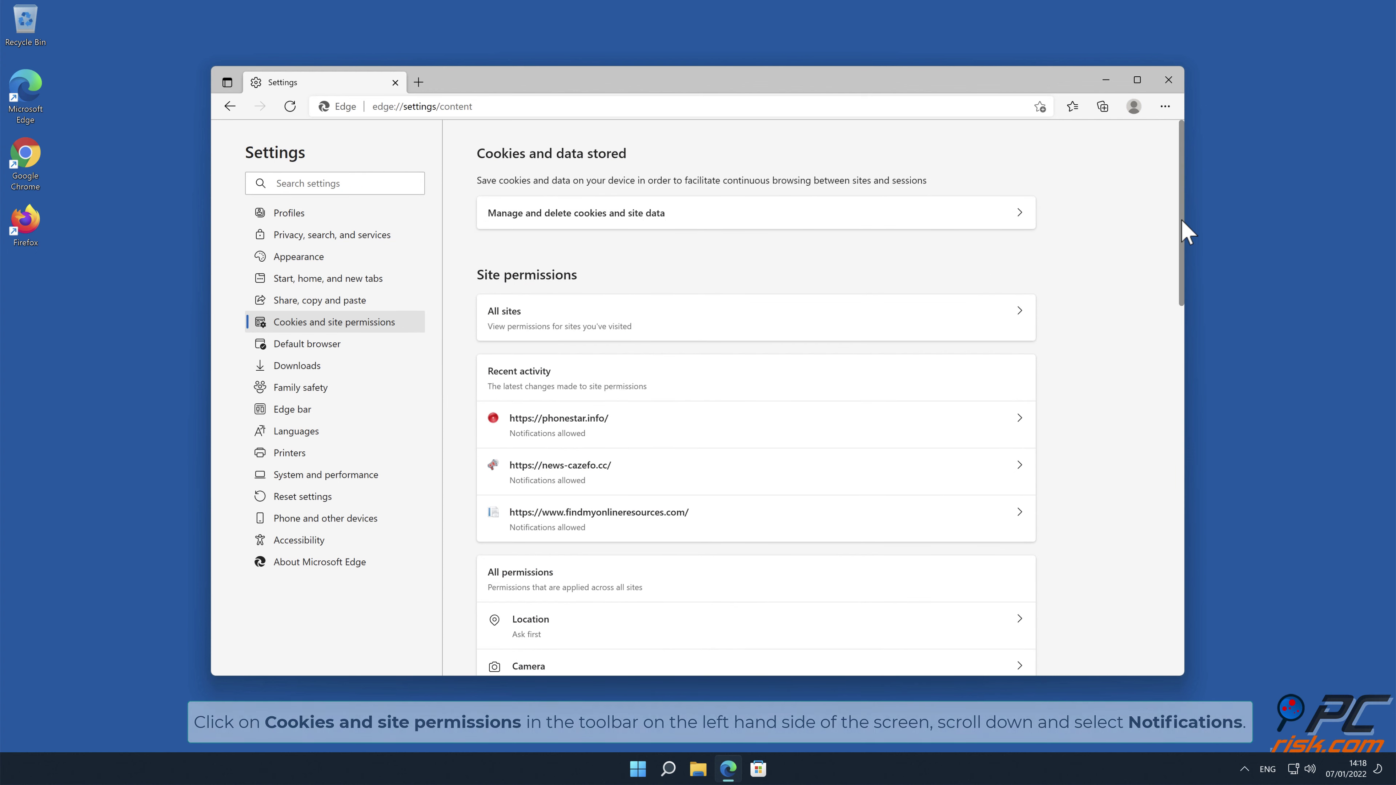
pyautogui.moveTo(1183, 221); pyautogui.dragTo(1185, 363)
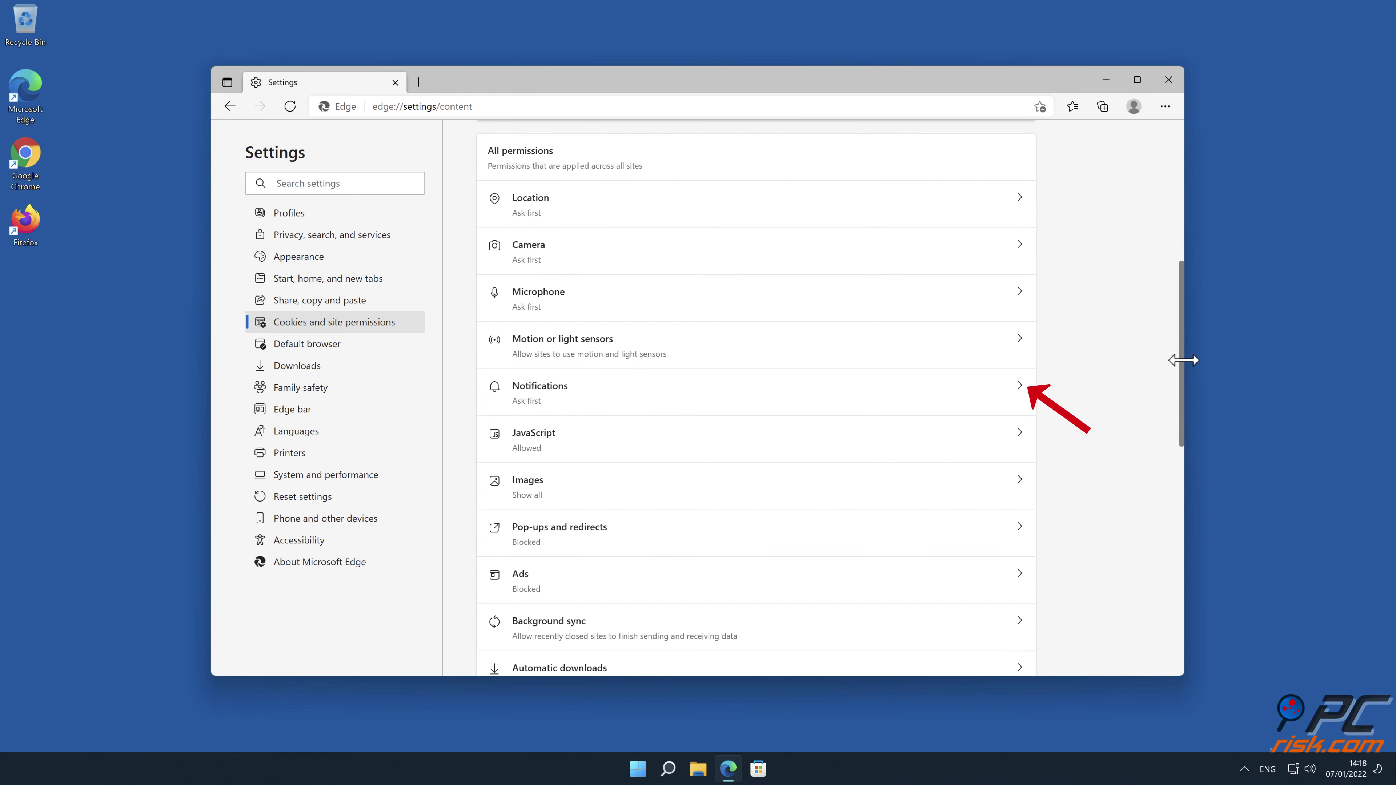
pyautogui.click(1019, 387)
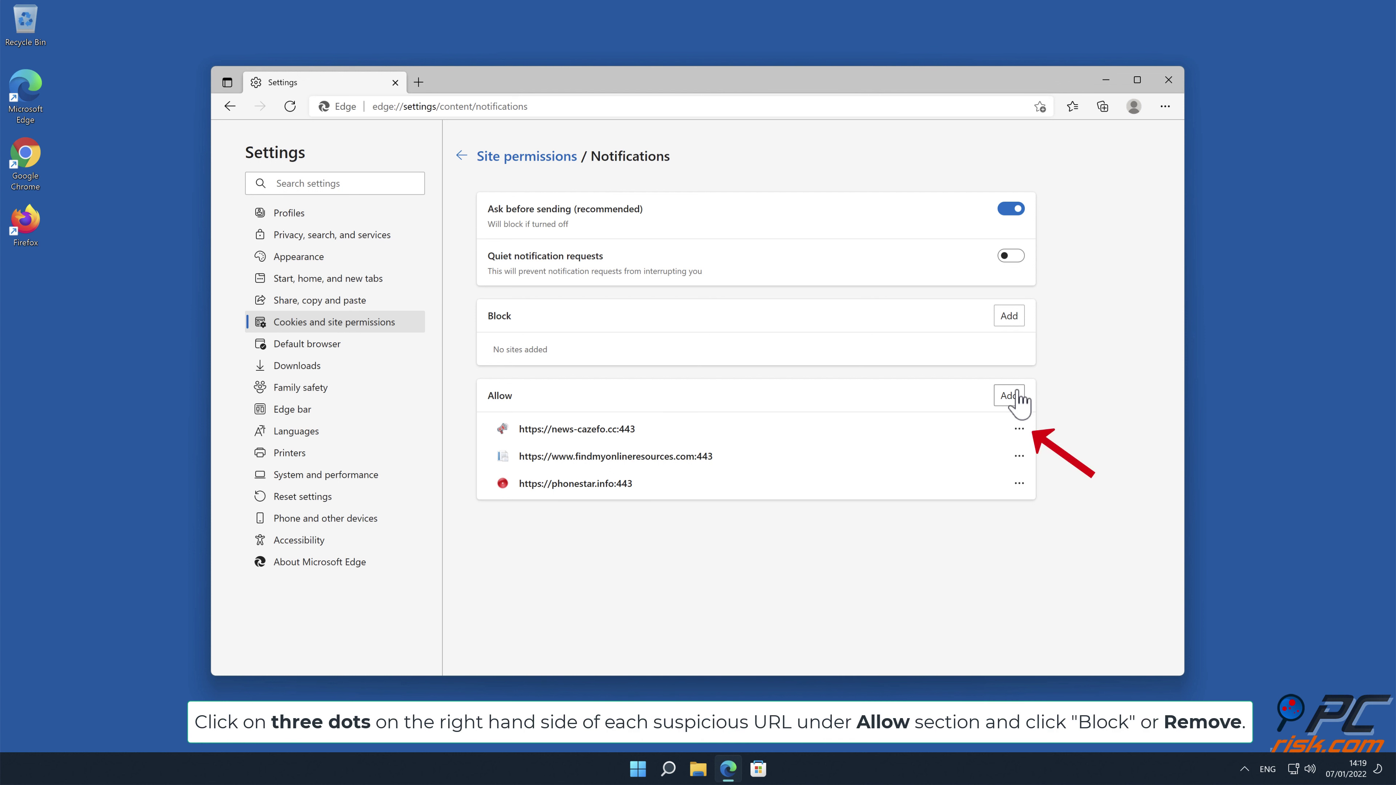
# Step: Remove news-cazefo.cc, findmyonlineresources.com and phonestar.info from the Allow list, then close Edge
pyautogui.click(1019, 429)
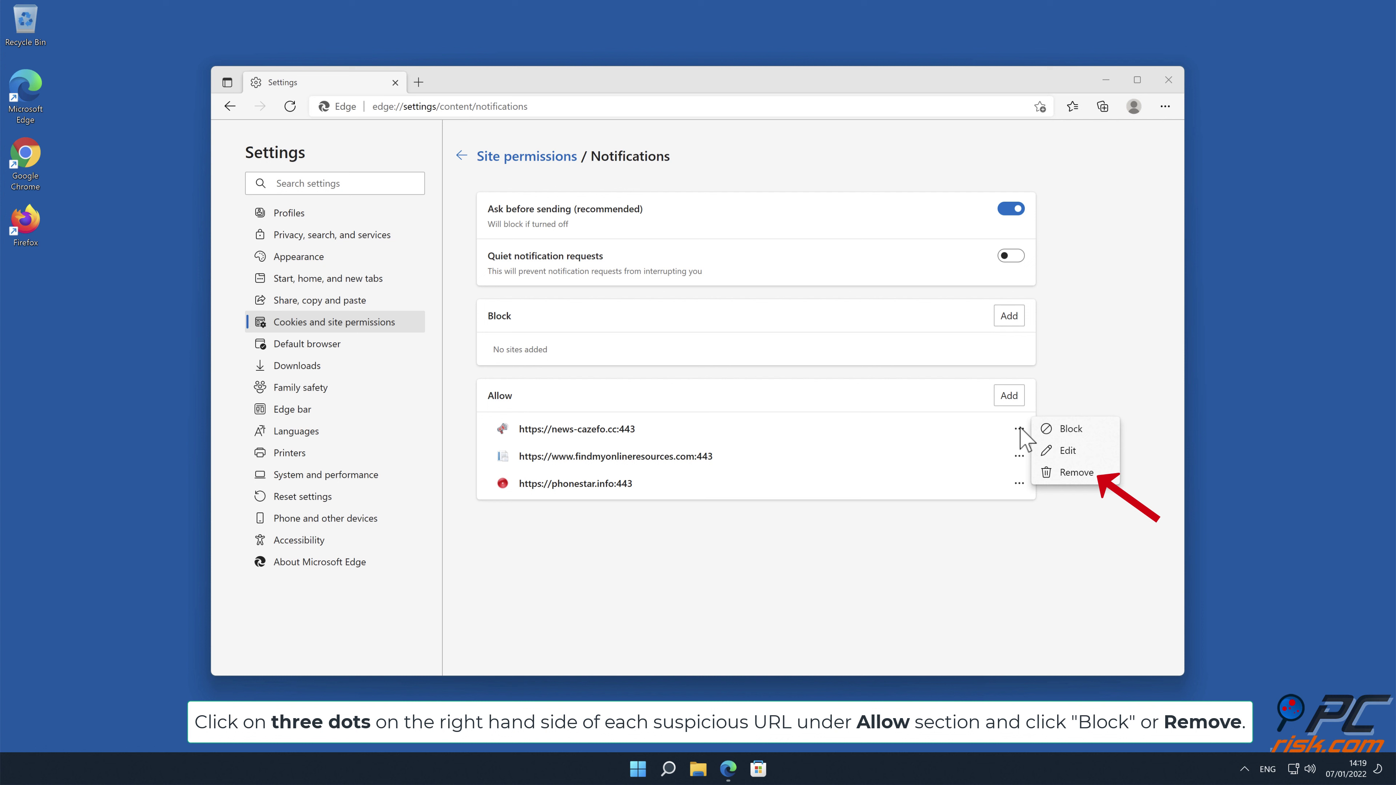
pyautogui.click(1076, 473)
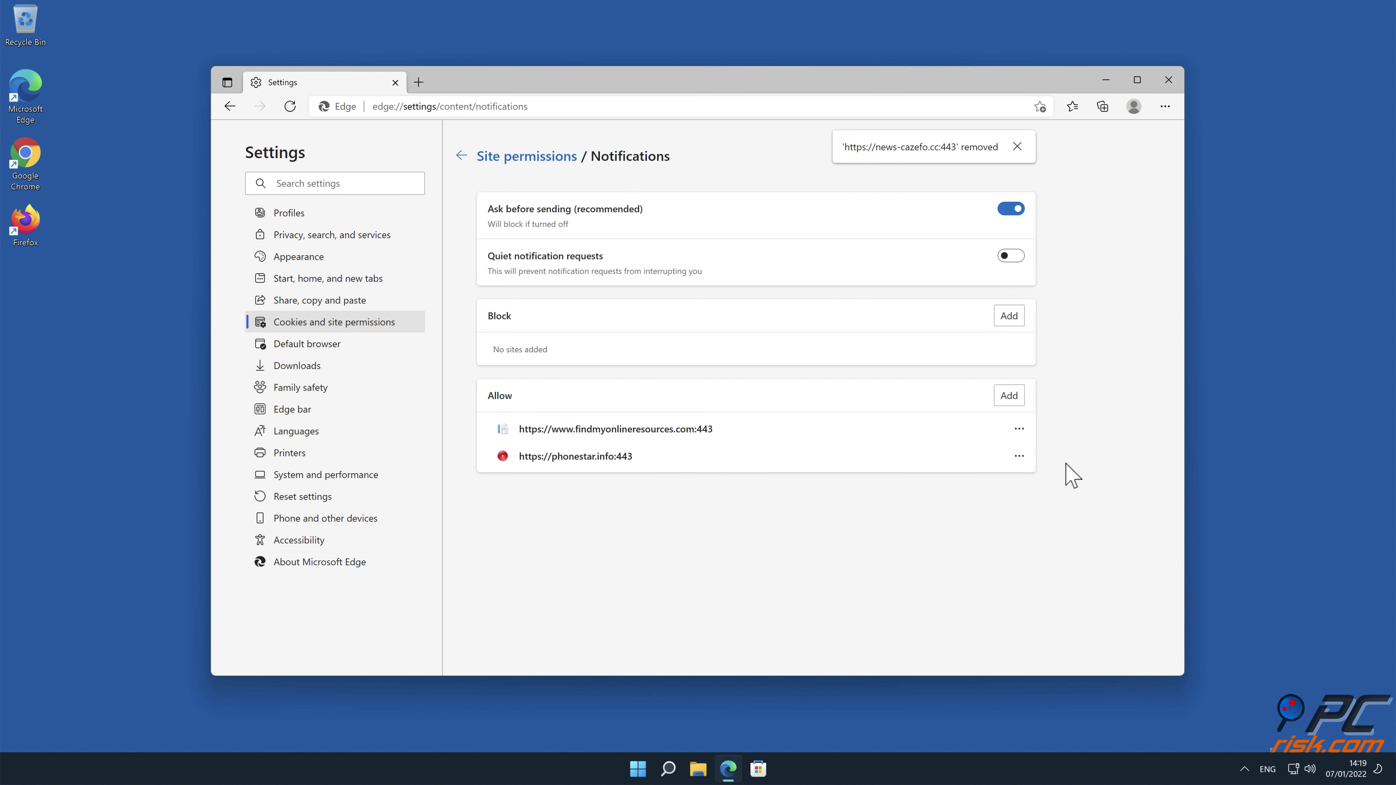
pyautogui.click(1019, 429)
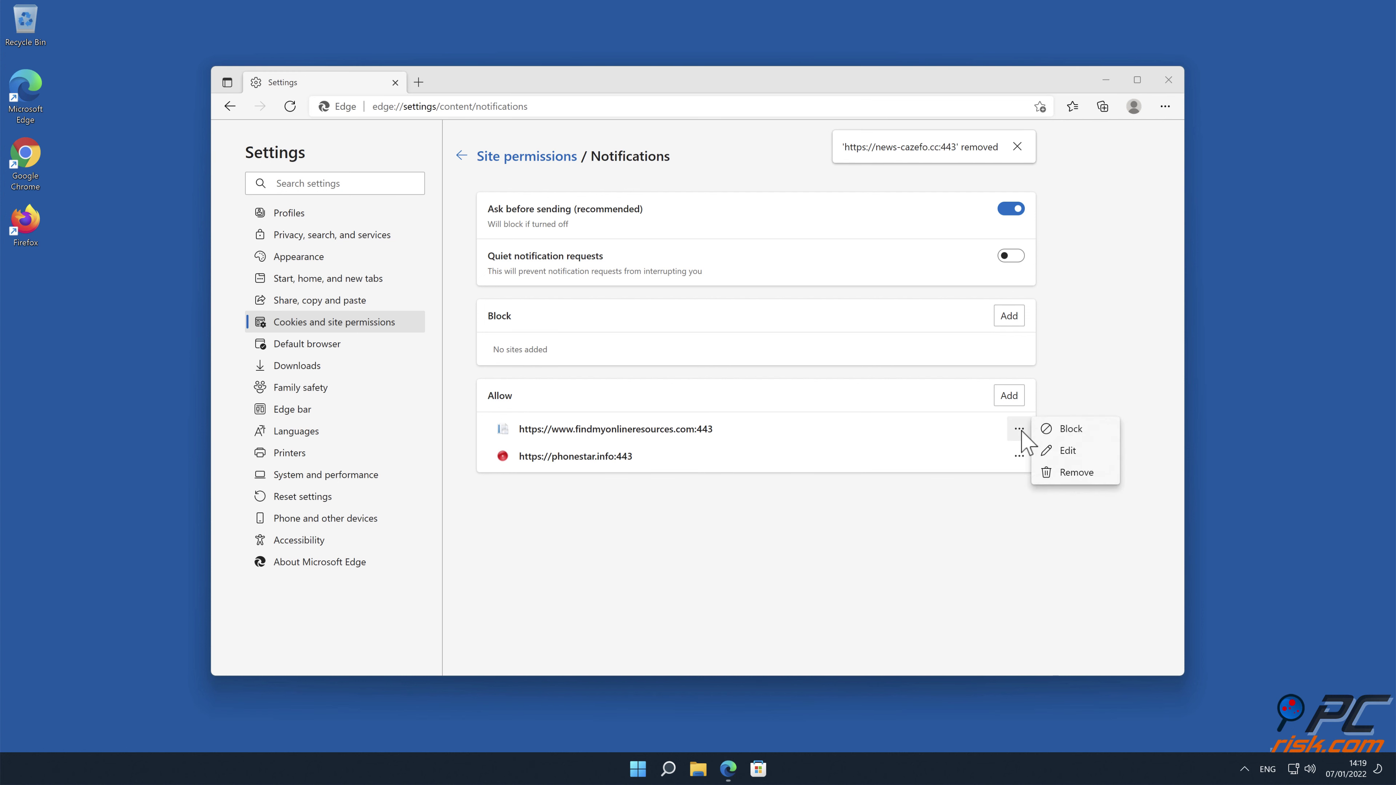
pyautogui.click(1076, 473)
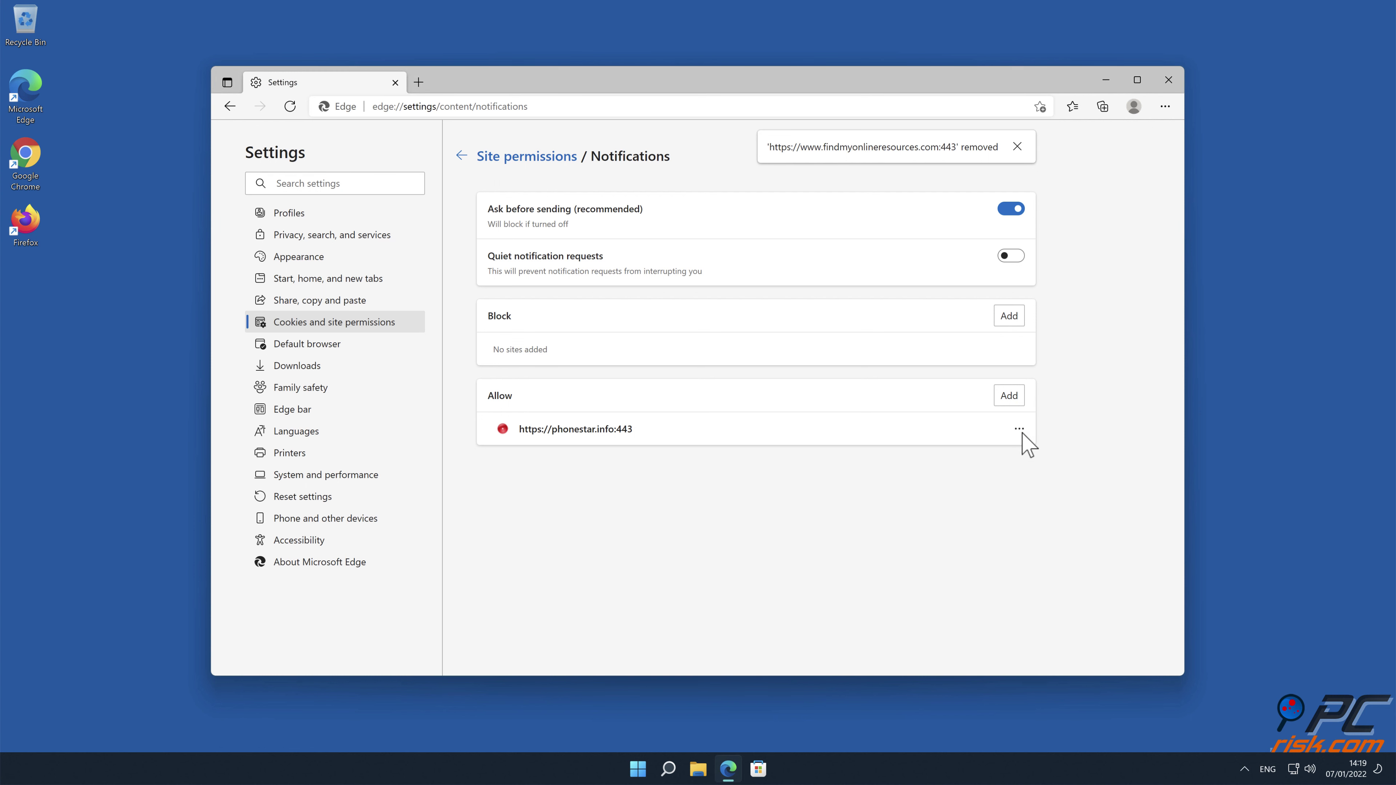
pyautogui.click(1019, 429)
pyautogui.click(1066, 472)
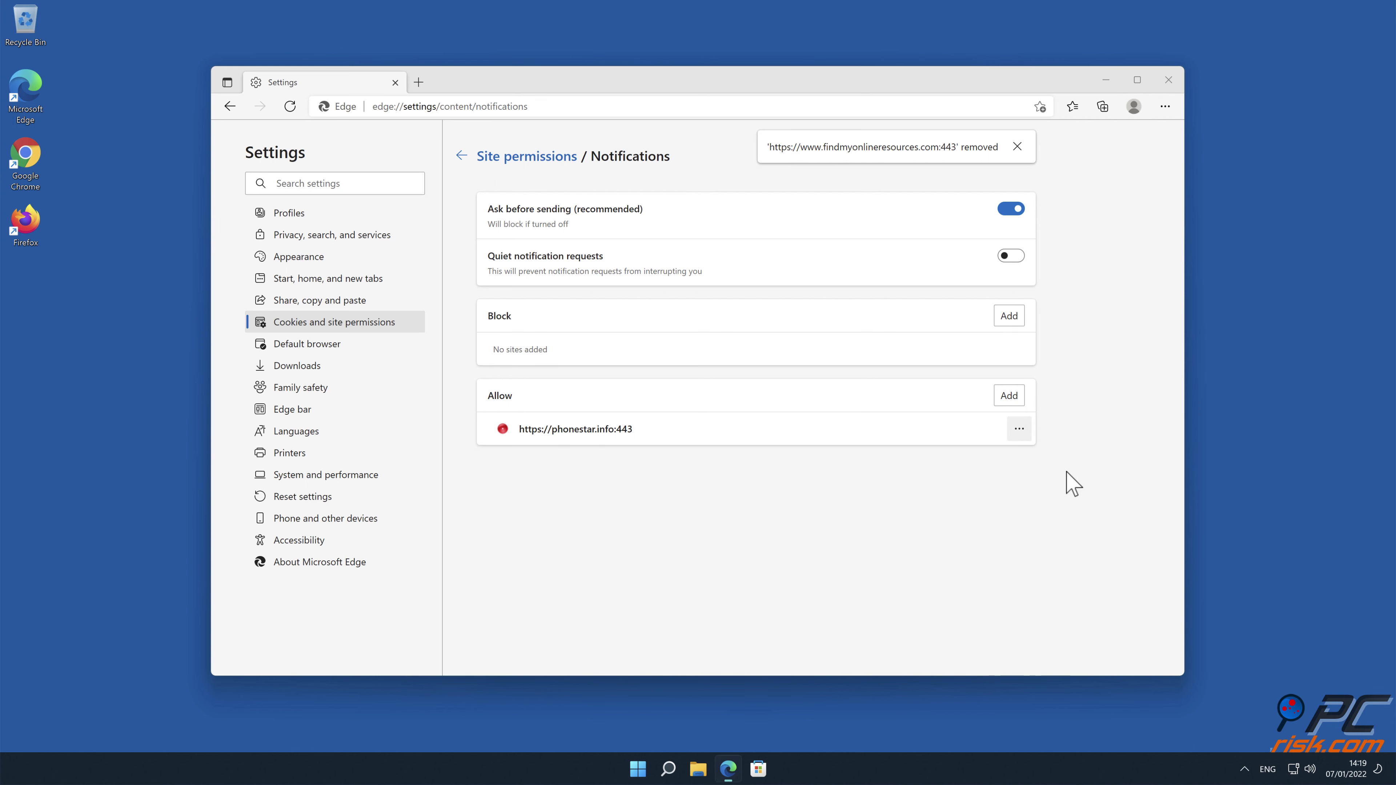
pyautogui.click(1171, 79)
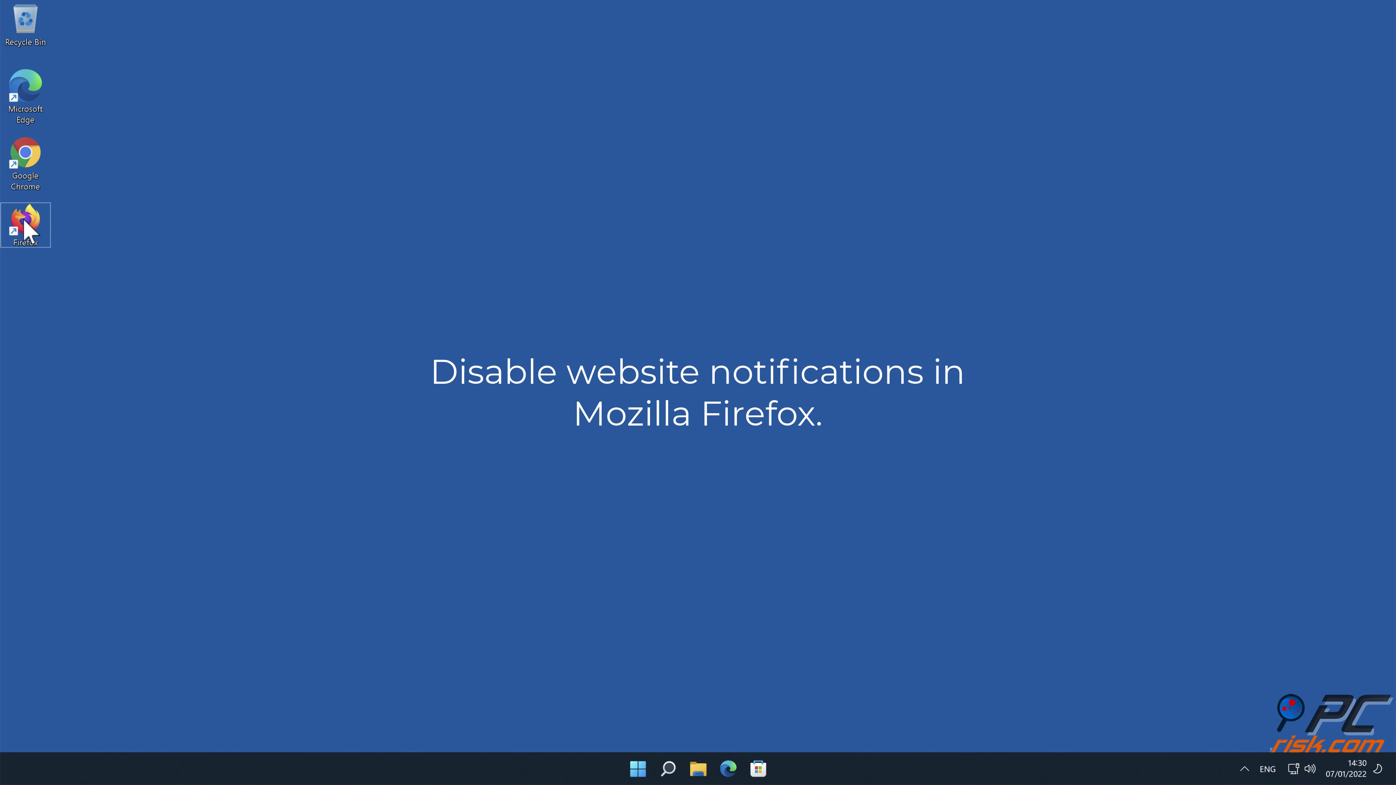
# Step: Launch Firefox and scroll Settings > Privacy & Security down to the Permissions section
pyautogui.doubleClick(25, 222)
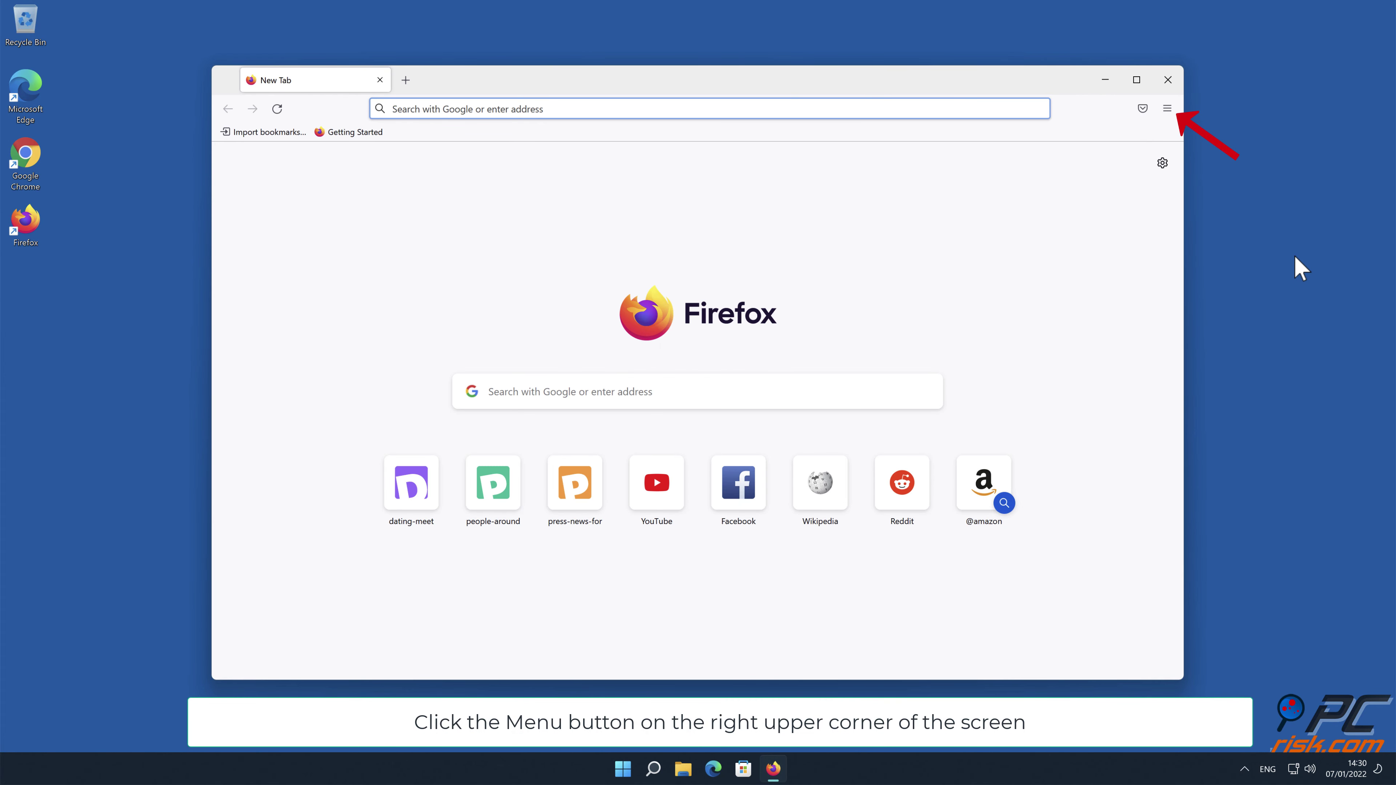
pyautogui.click(1168, 108)
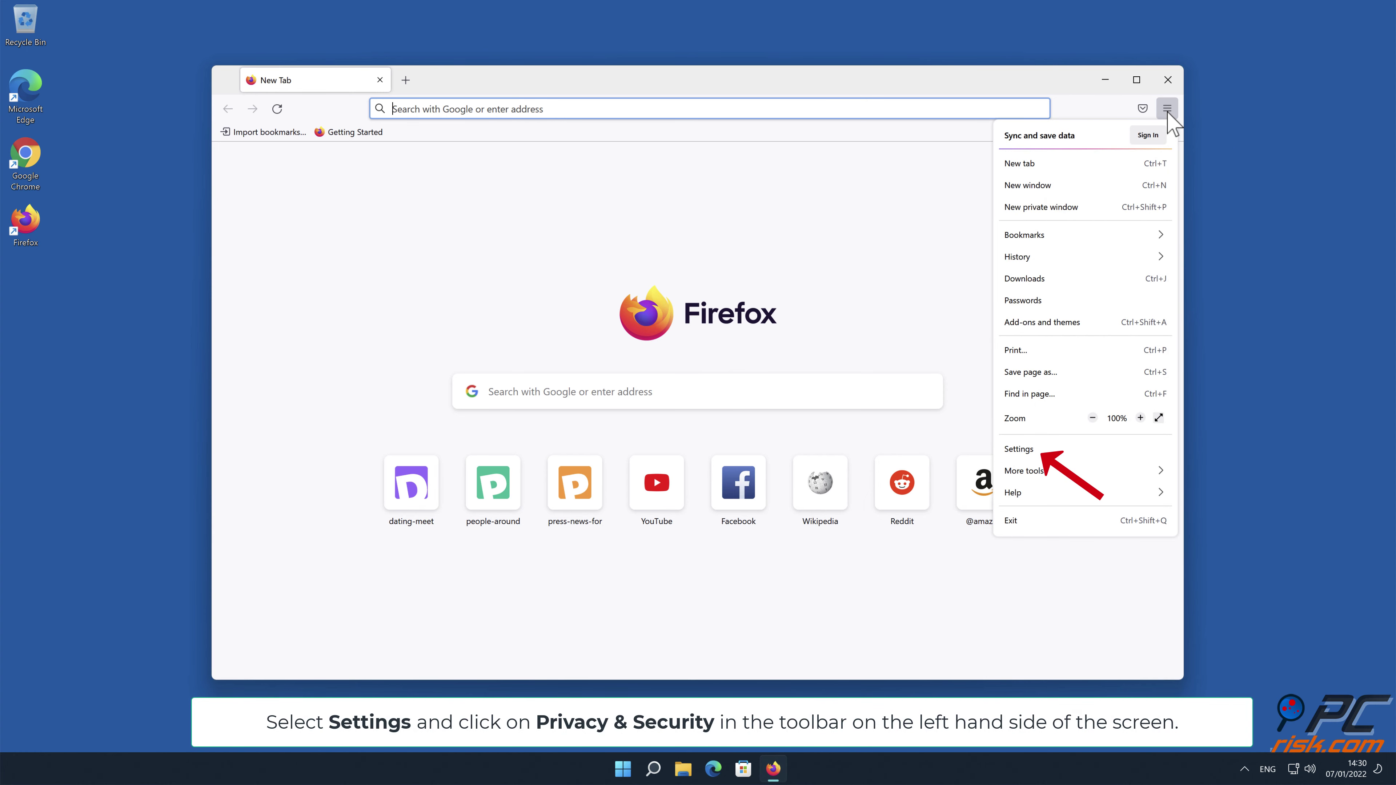
pyautogui.click(1094, 452)
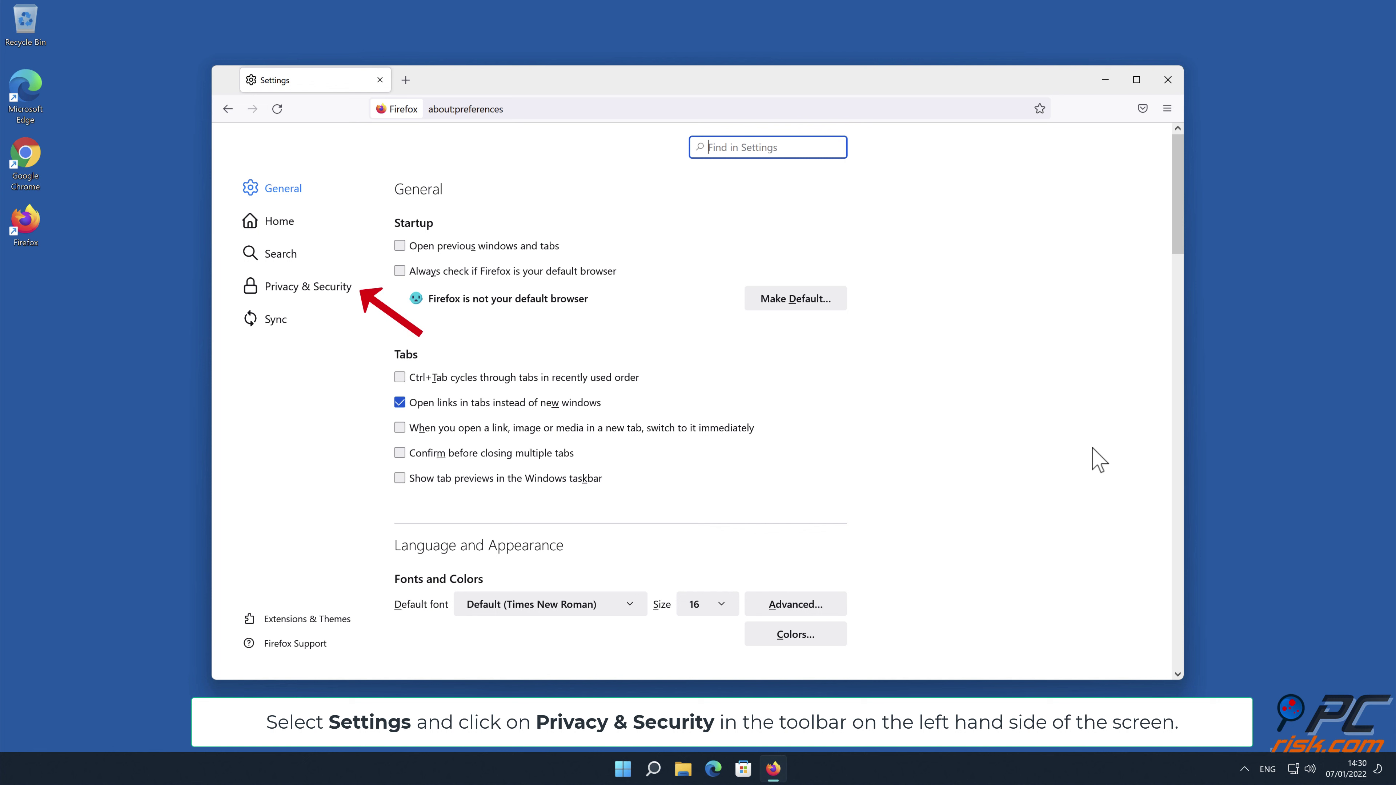
pyautogui.click(326, 286)
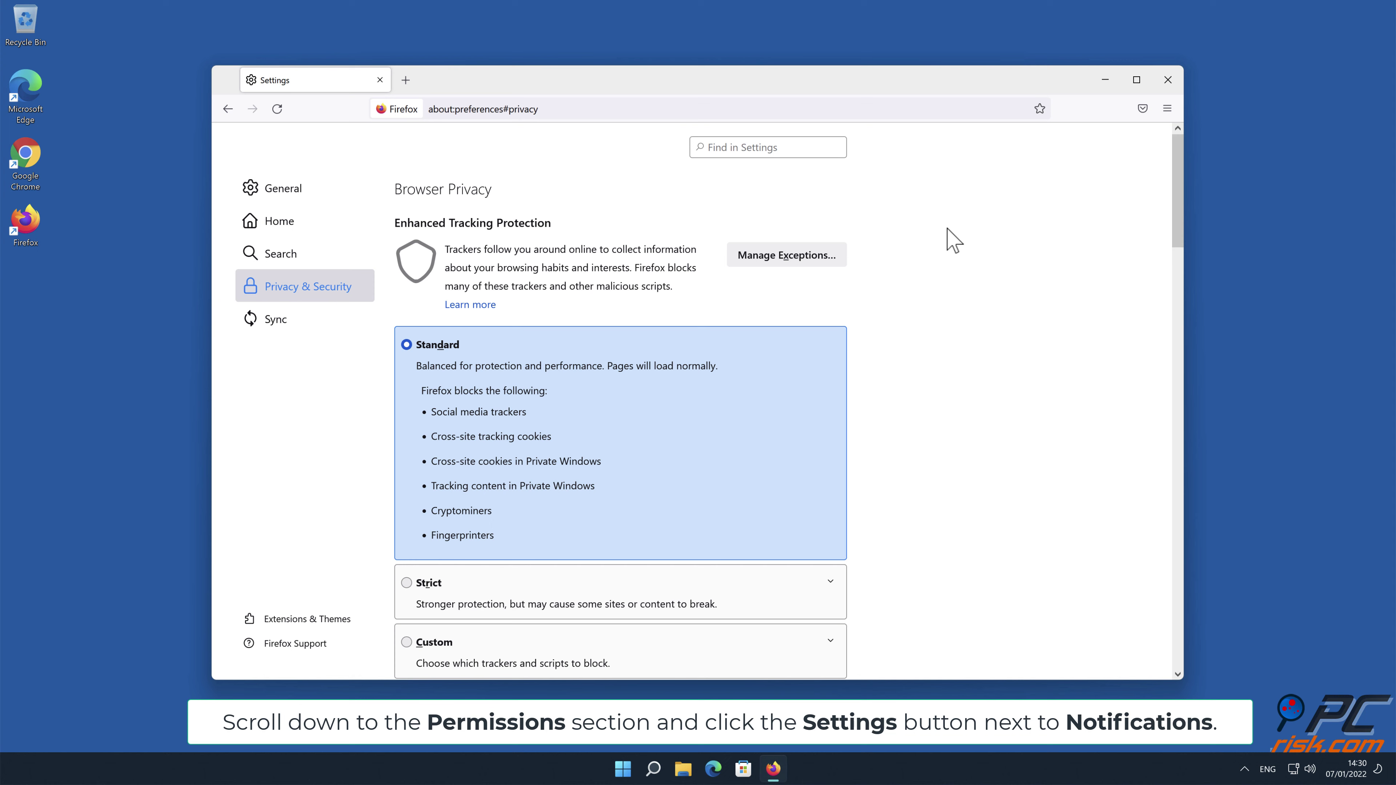
pyautogui.moveTo(1174, 176); pyautogui.dragTo(1177, 445)
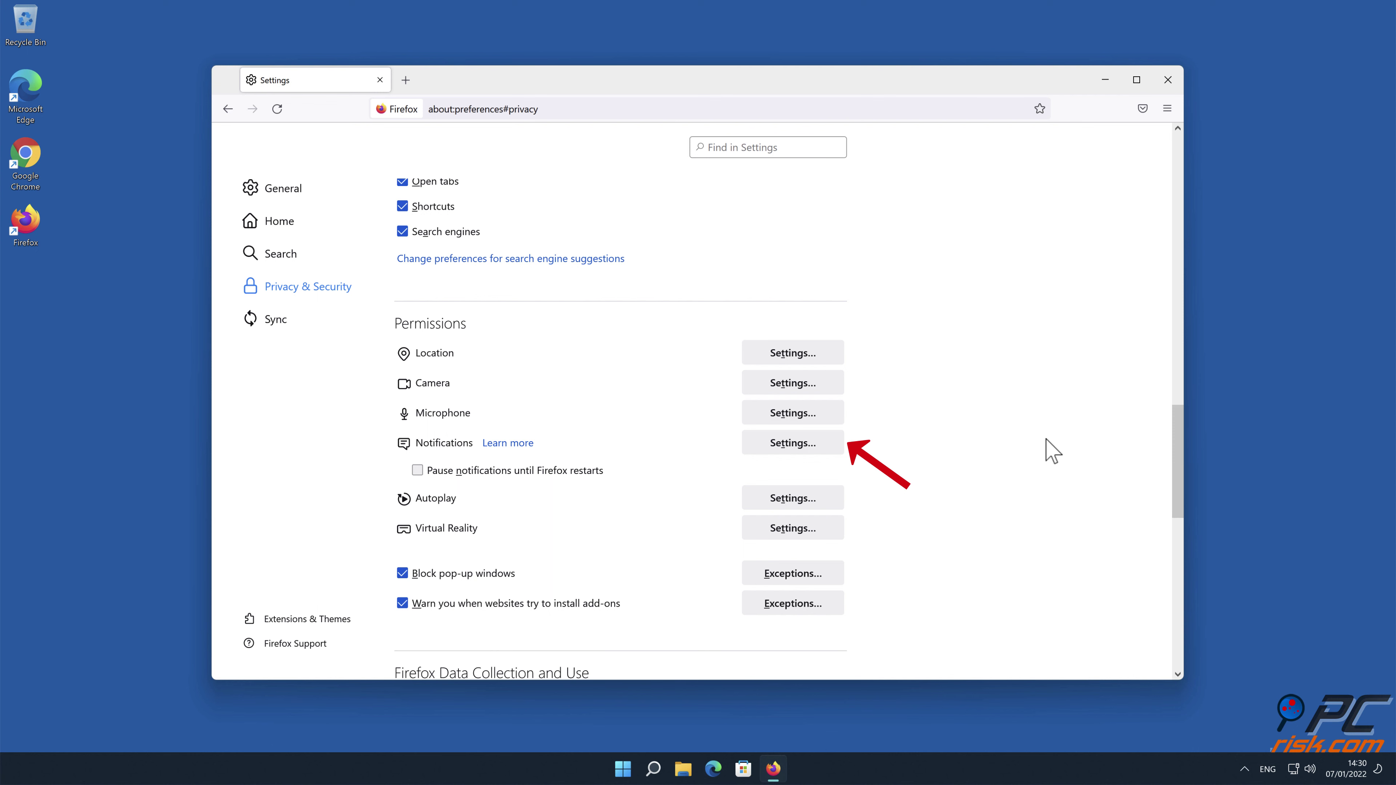
# Step: Set eclto.people-around.me, d.dating-meet.top and xetna.press-news-for.me to Block, save, and close Firefox
pyautogui.click(830, 446)
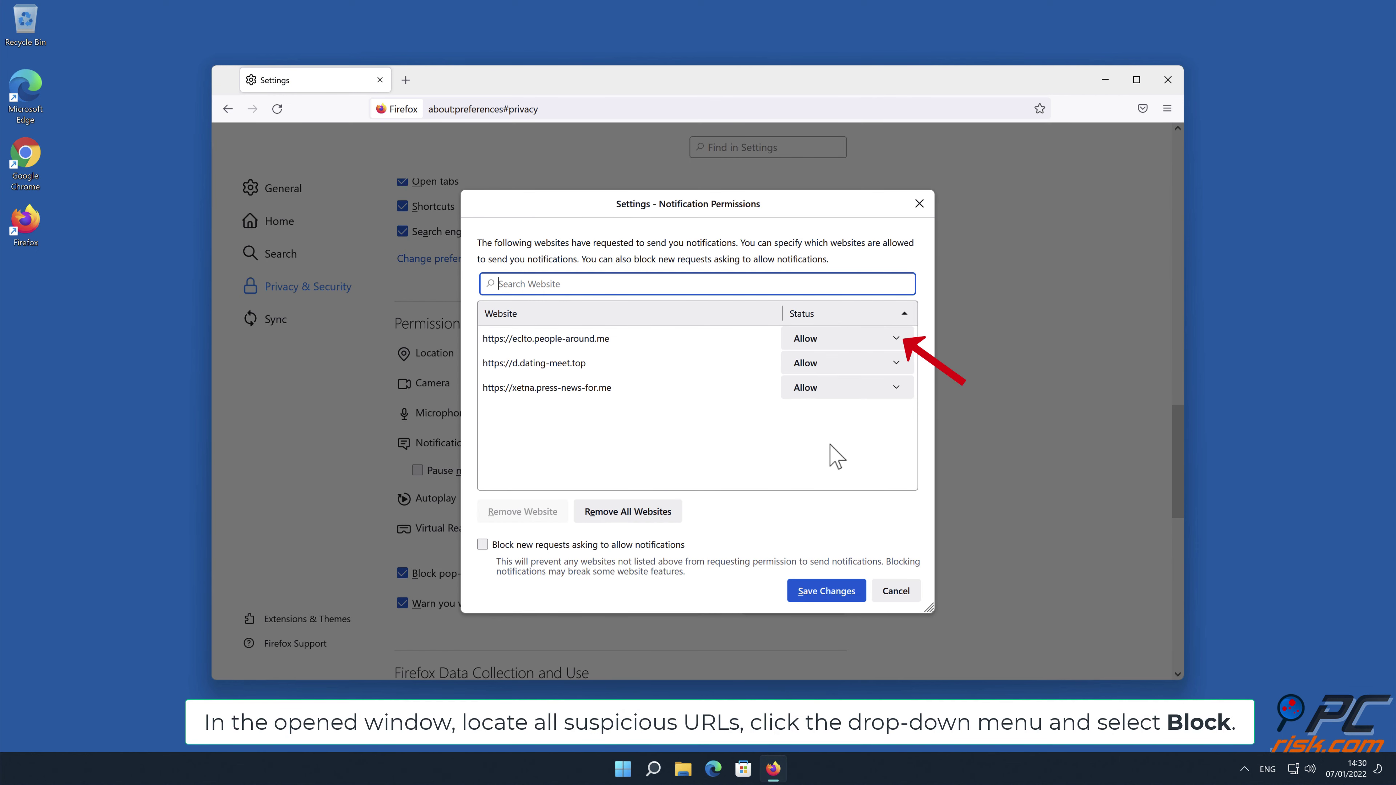
pyautogui.click(893, 339)
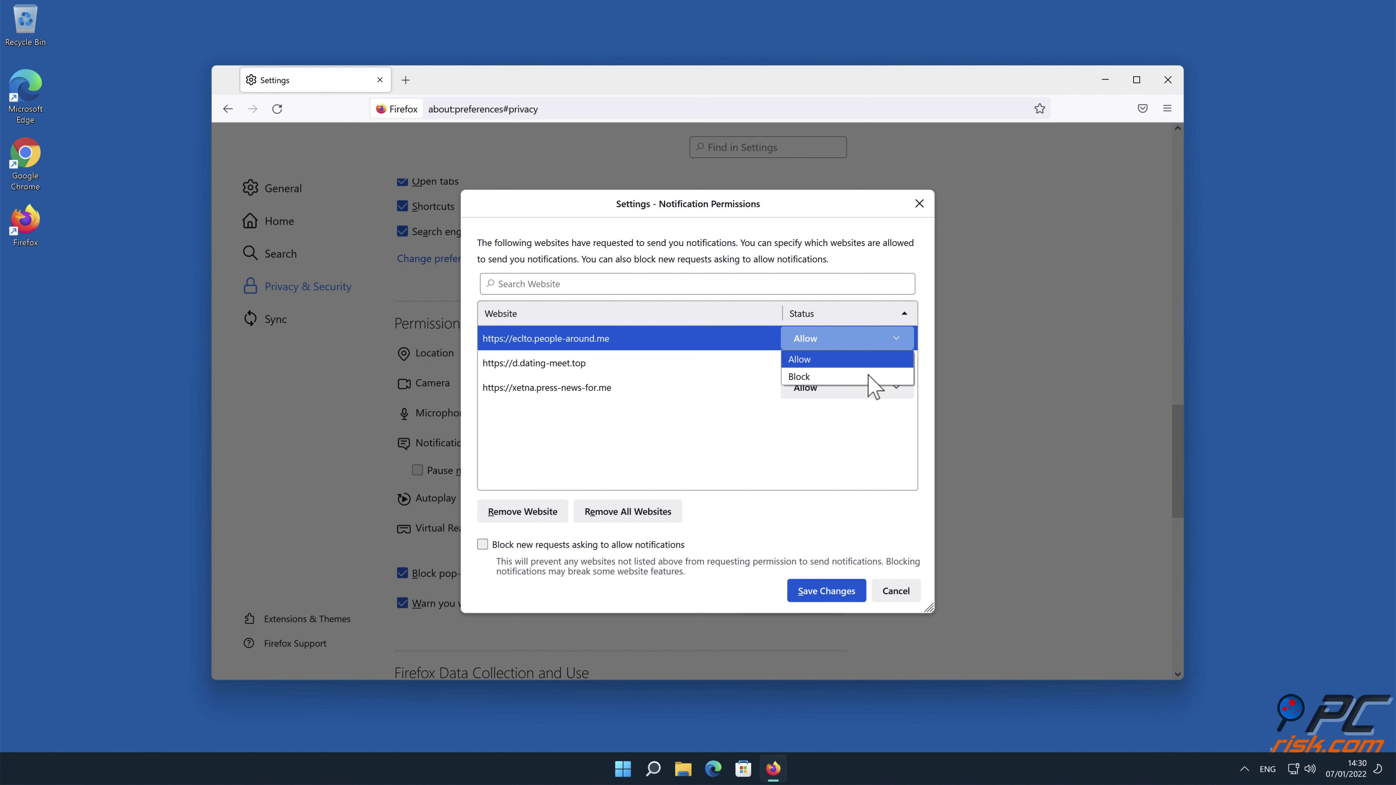
pyautogui.click(870, 378)
pyautogui.click(897, 365)
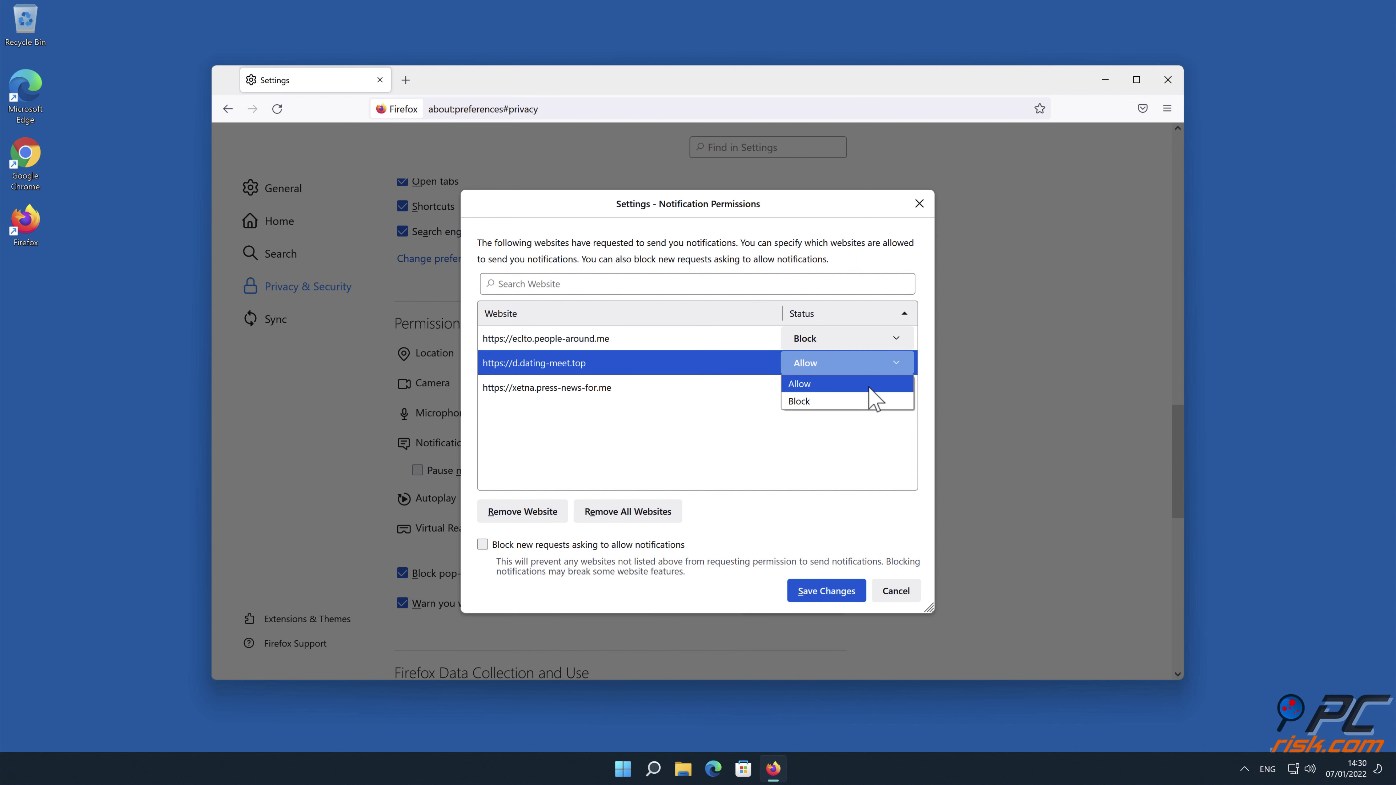
pyautogui.click(861, 401)
pyautogui.click(897, 388)
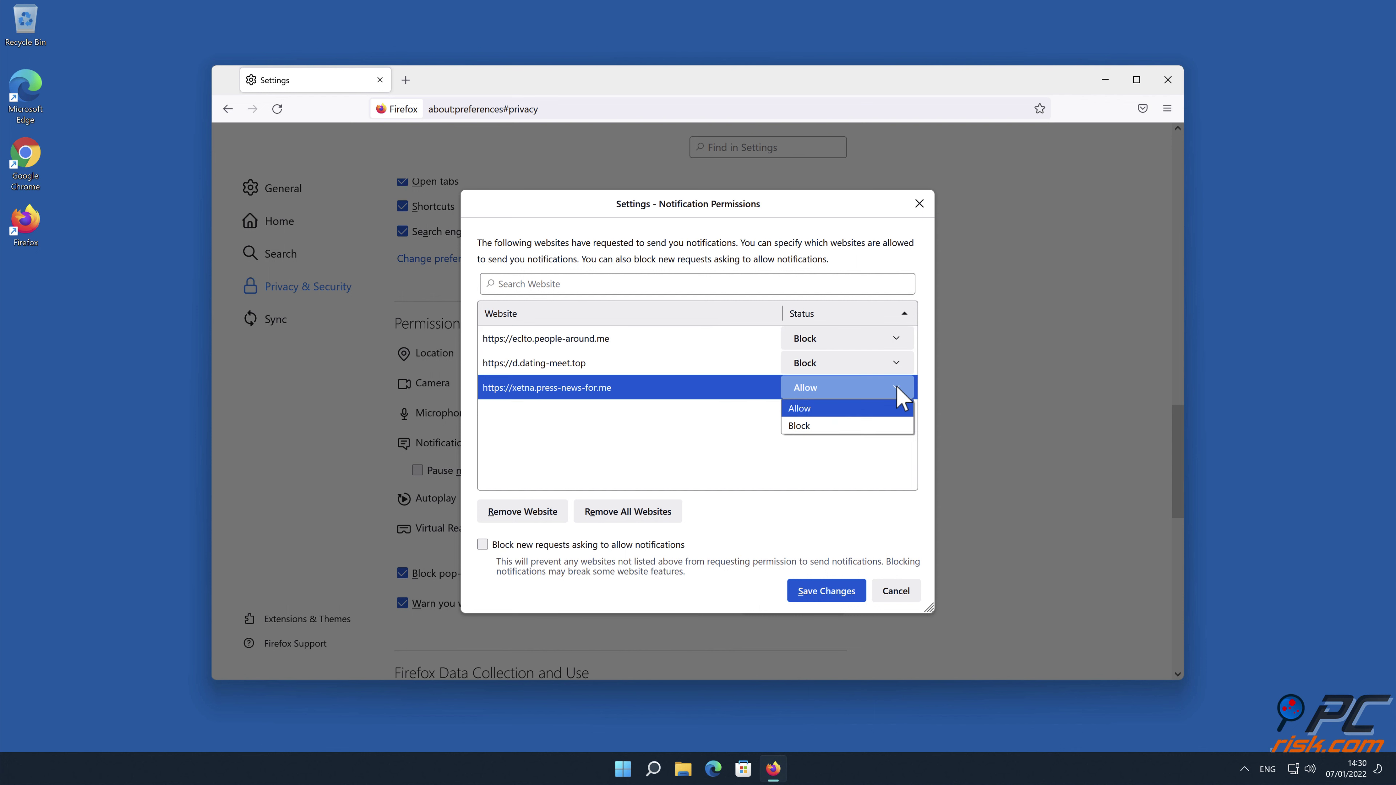
pyautogui.click(879, 426)
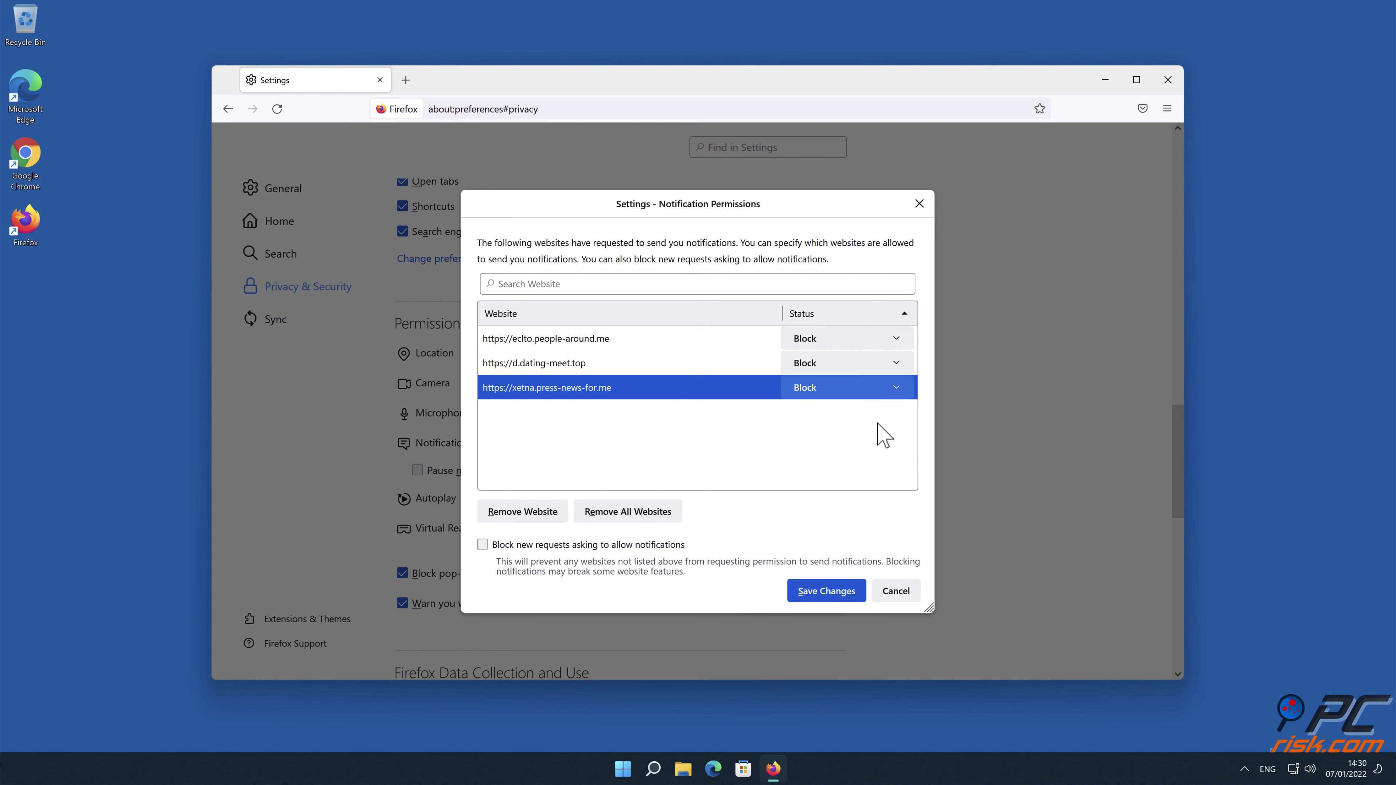
pyautogui.click(830, 591)
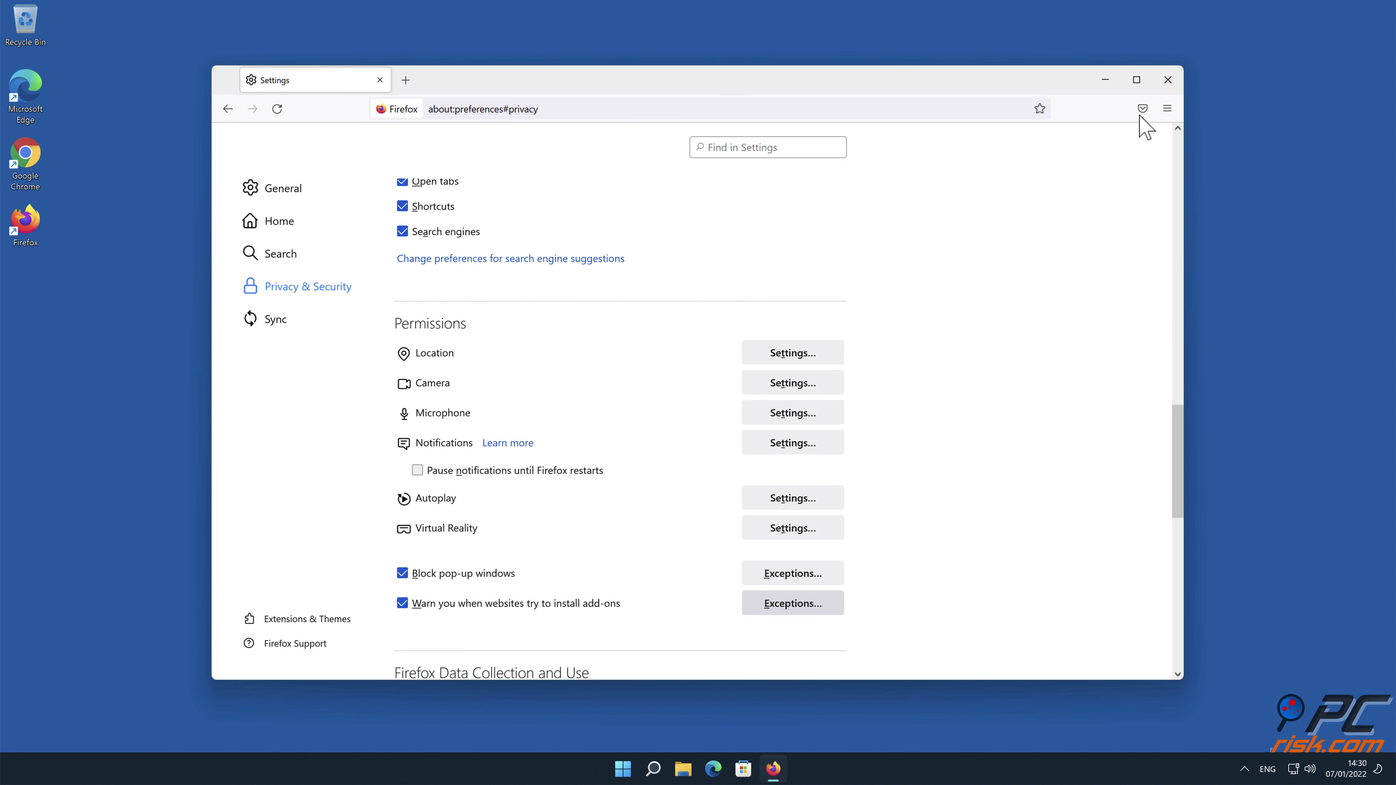
pyautogui.click(1169, 79)
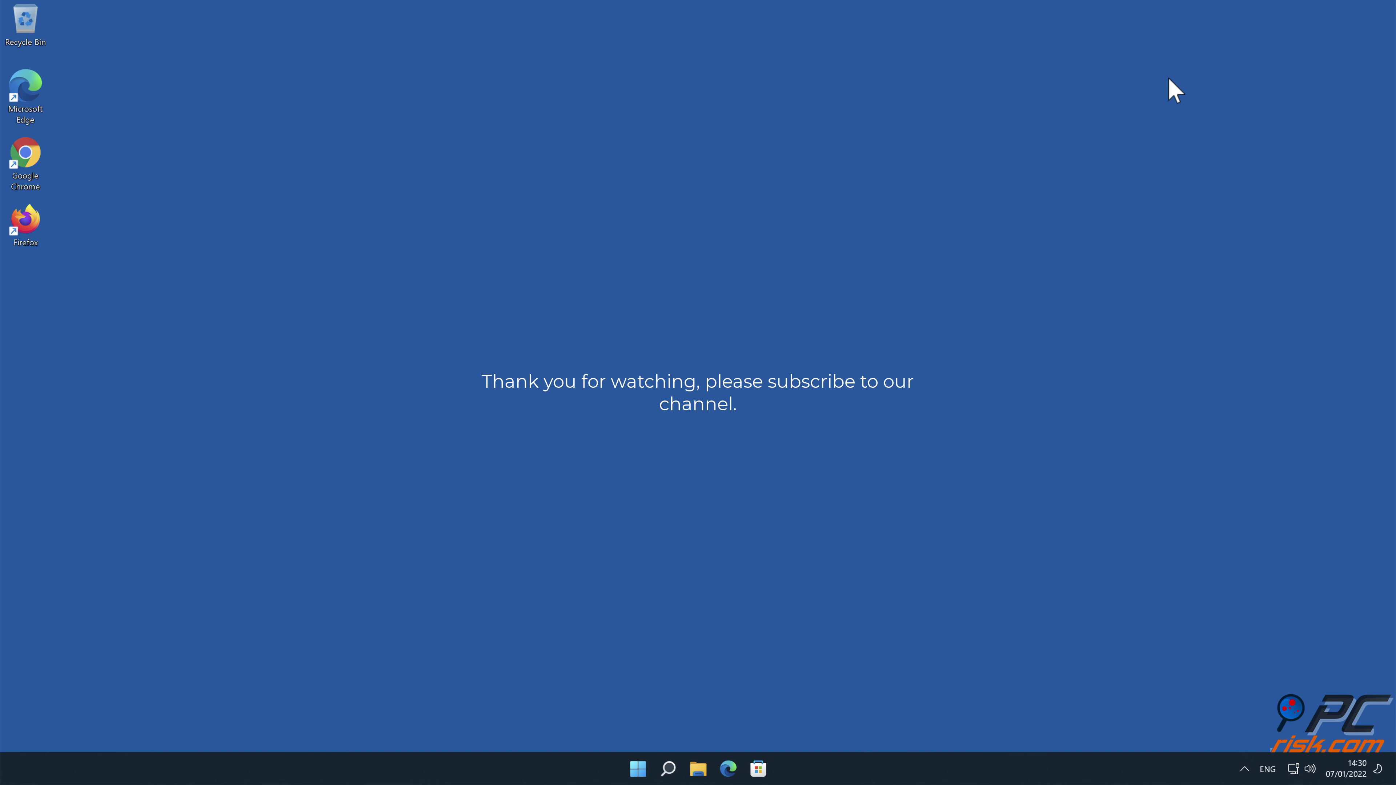